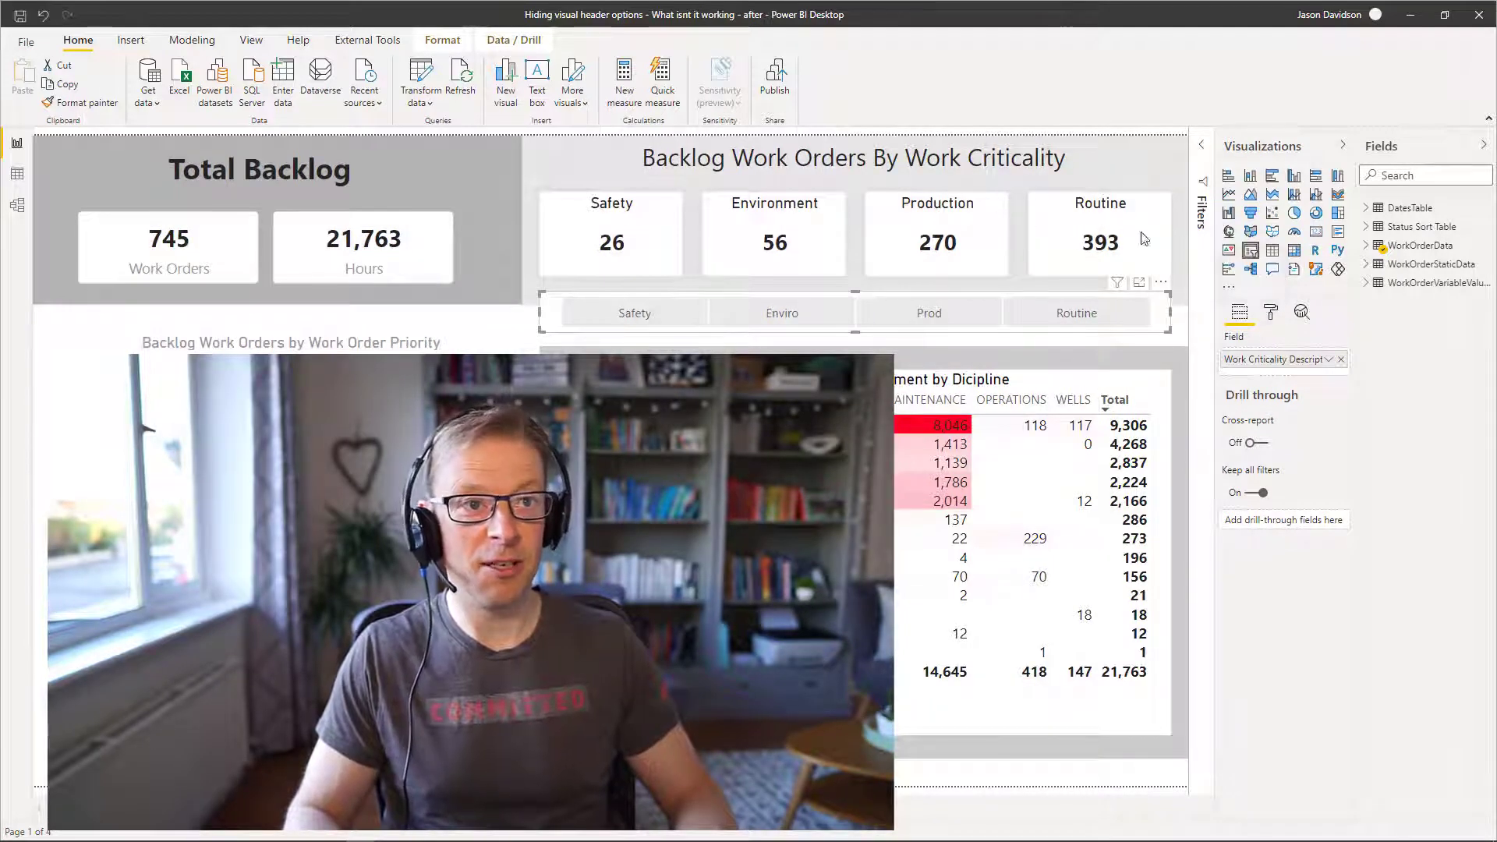
Step: Turn the Routine card's visual header Off, then check its filter icon flyout
{"action": "left_click", "coordinate": [1072, 226]}
{"action": "left_click", "coordinate": [1268, 314]}
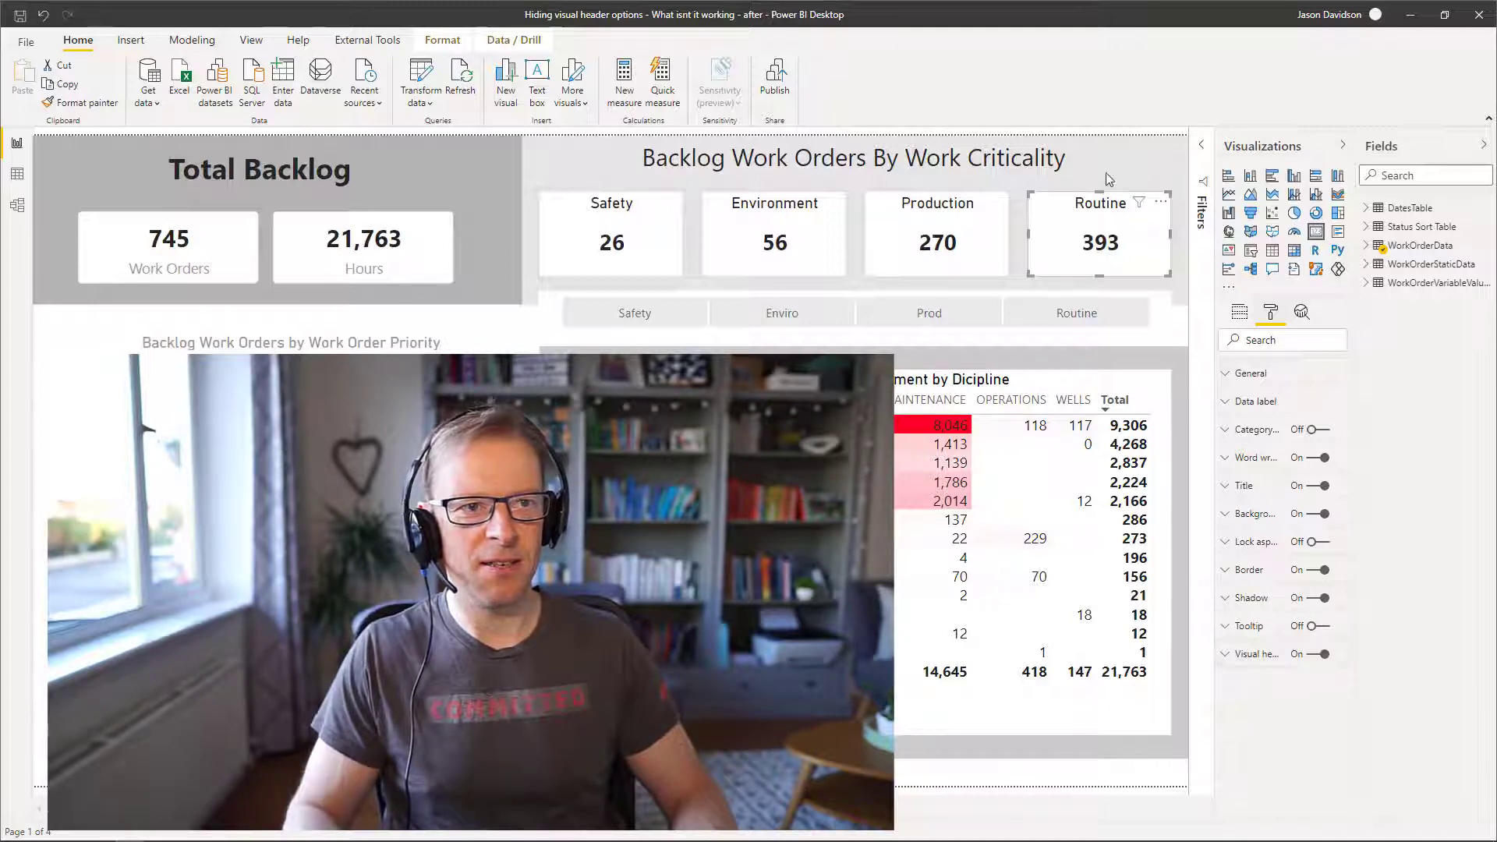
{"action": "mouse_move", "coordinate": [1139, 204]}
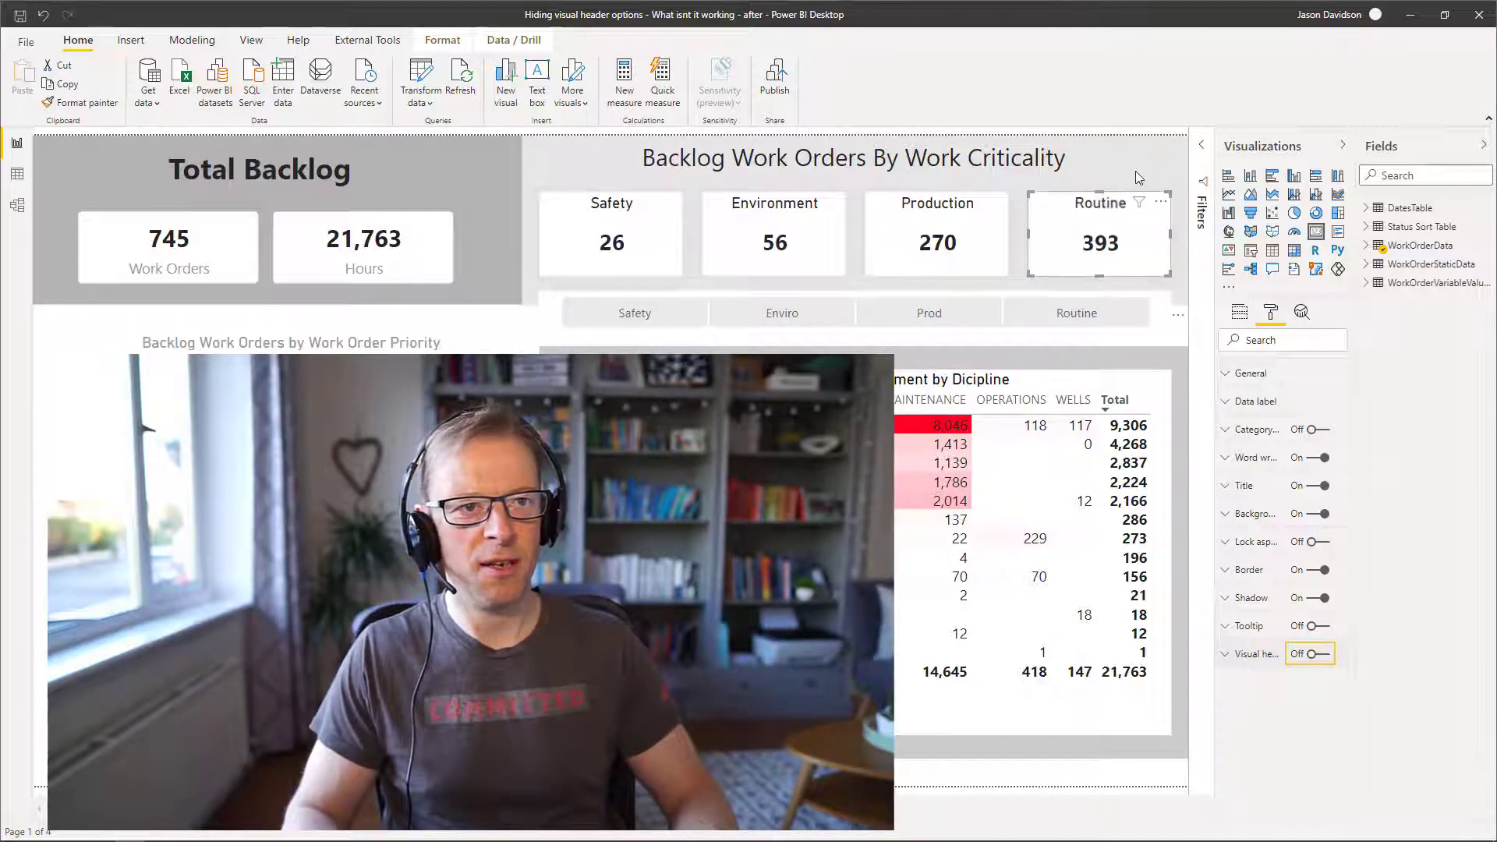
{"action": "left_click", "coordinate": [1139, 203]}
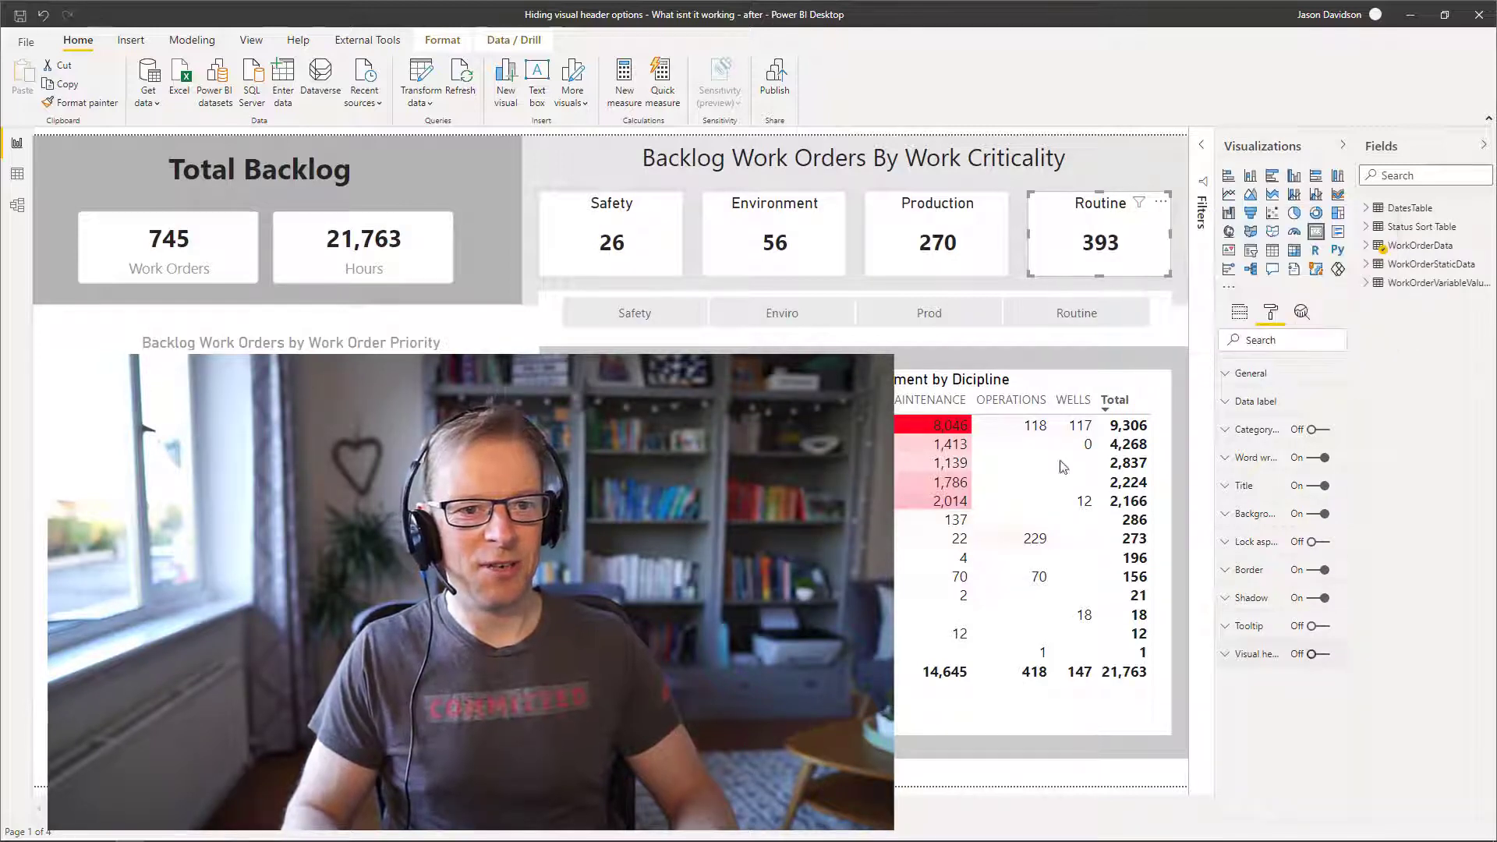
Step: Switch Visual header Off in the criticality button slicer's formatting settings
{"action": "left_click", "coordinate": [1017, 298]}
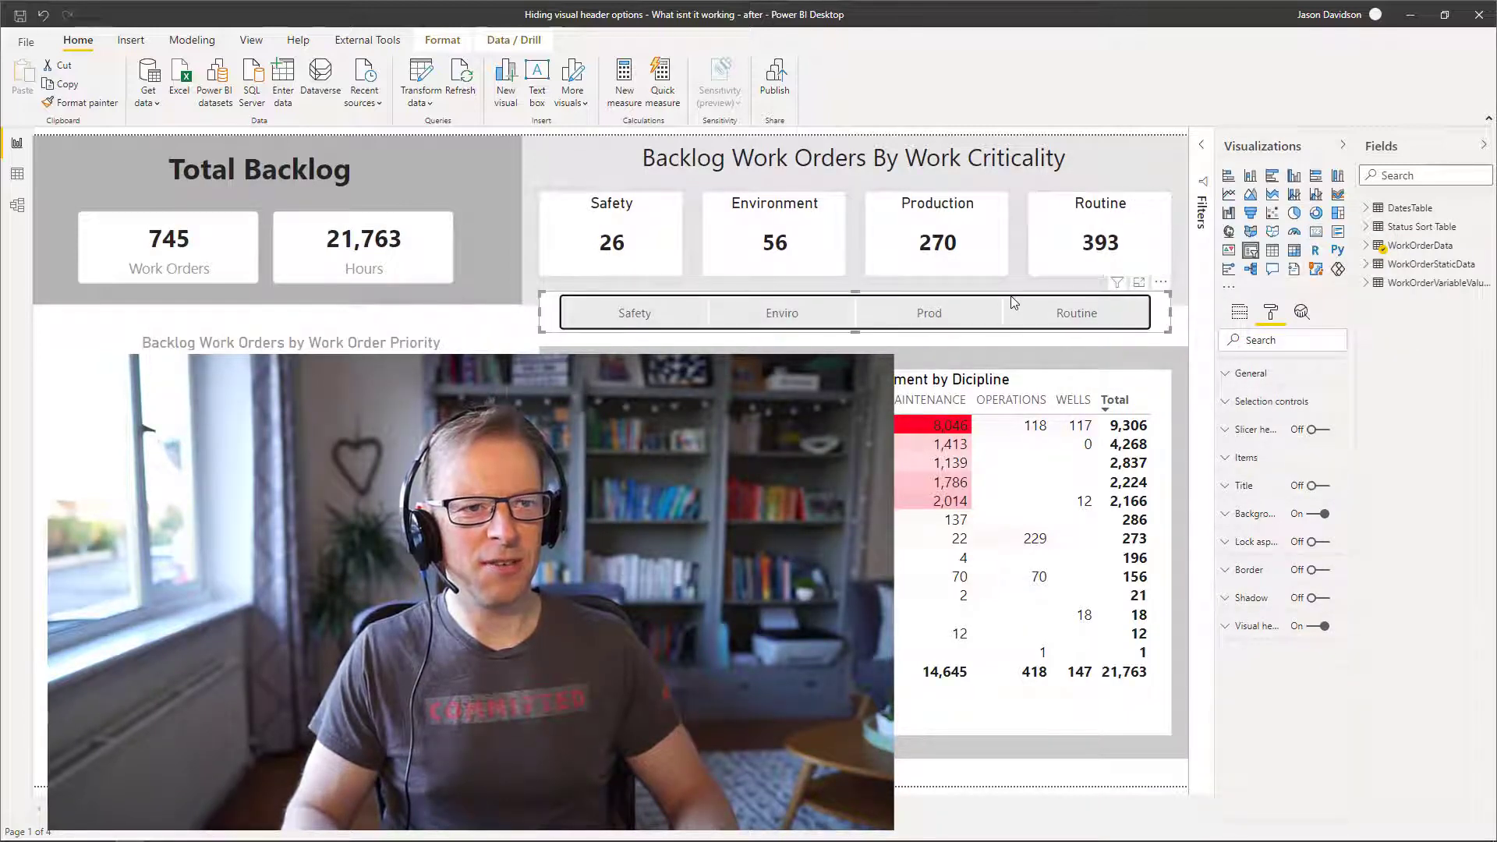
{"action": "left_click", "coordinate": [1159, 321]}
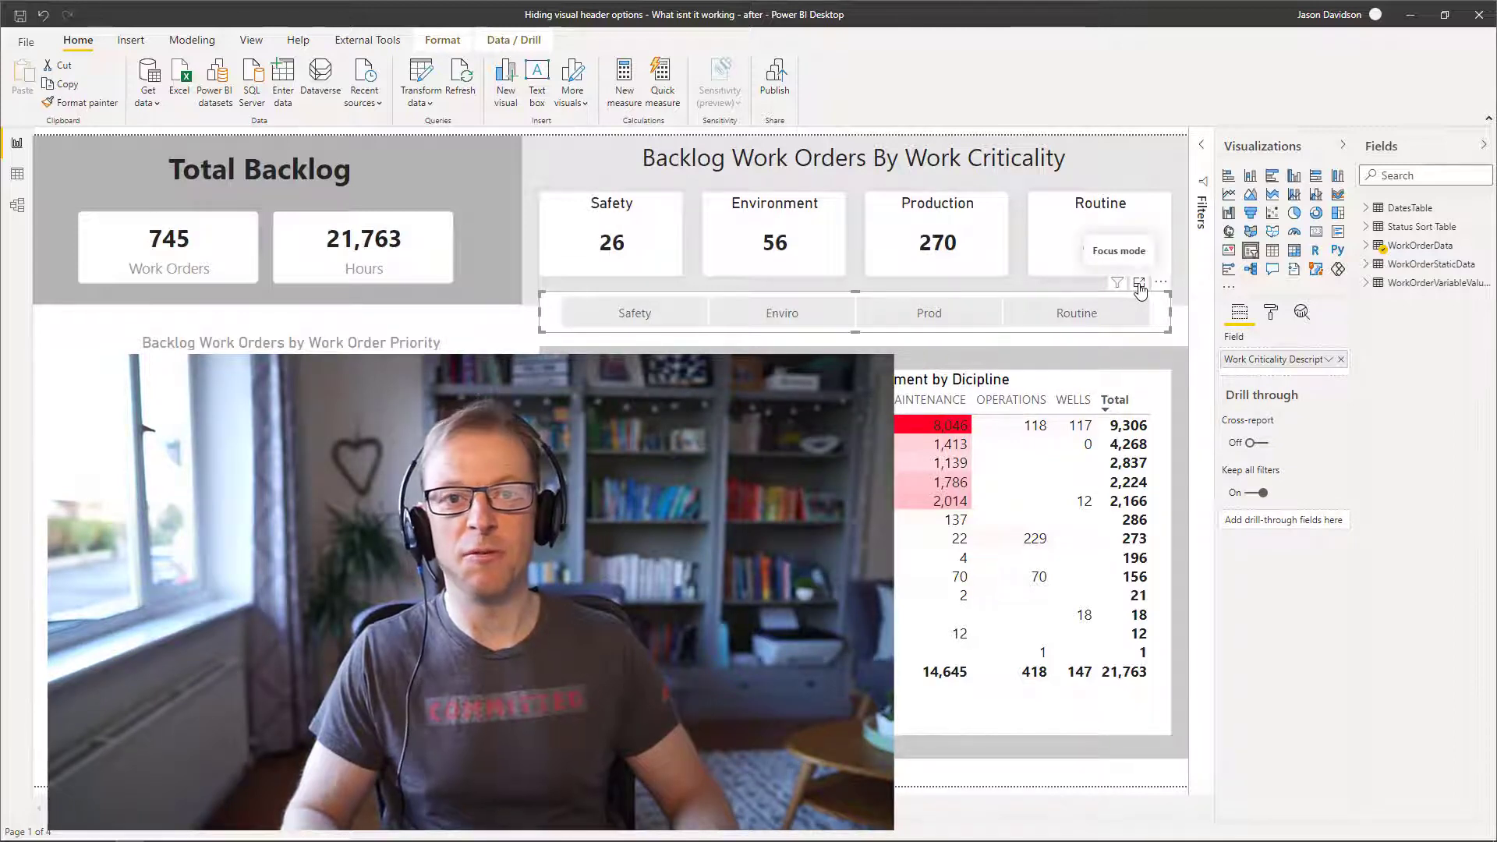
{"action": "left_click", "coordinate": [1270, 311]}
{"action": "left_click", "coordinate": [1324, 626]}
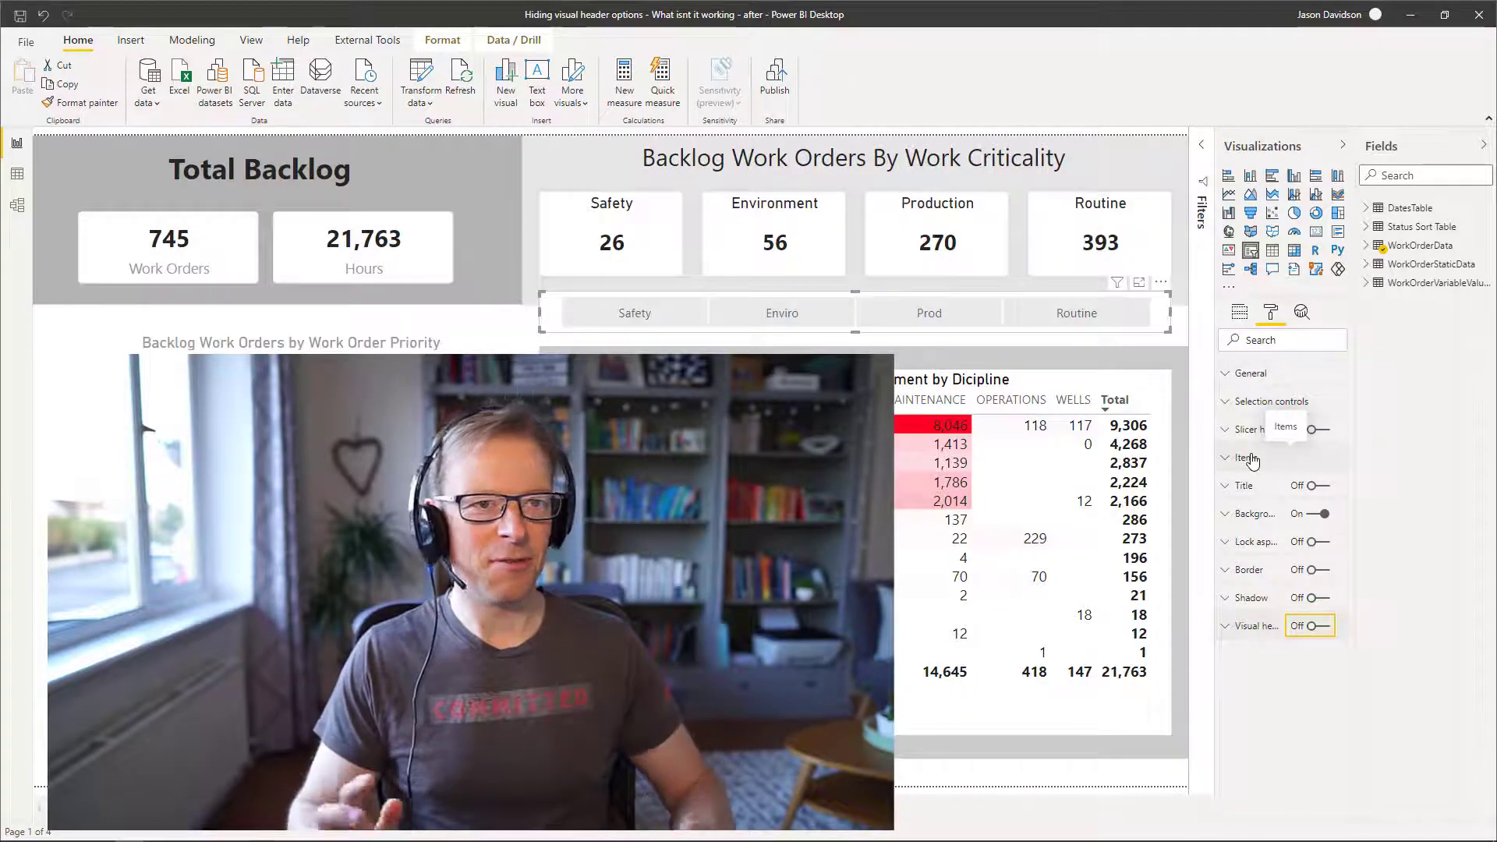
Step: Deselect the slicer, then select the grey background shape and expand its General layer settings
{"action": "left_click", "coordinate": [1143, 341]}
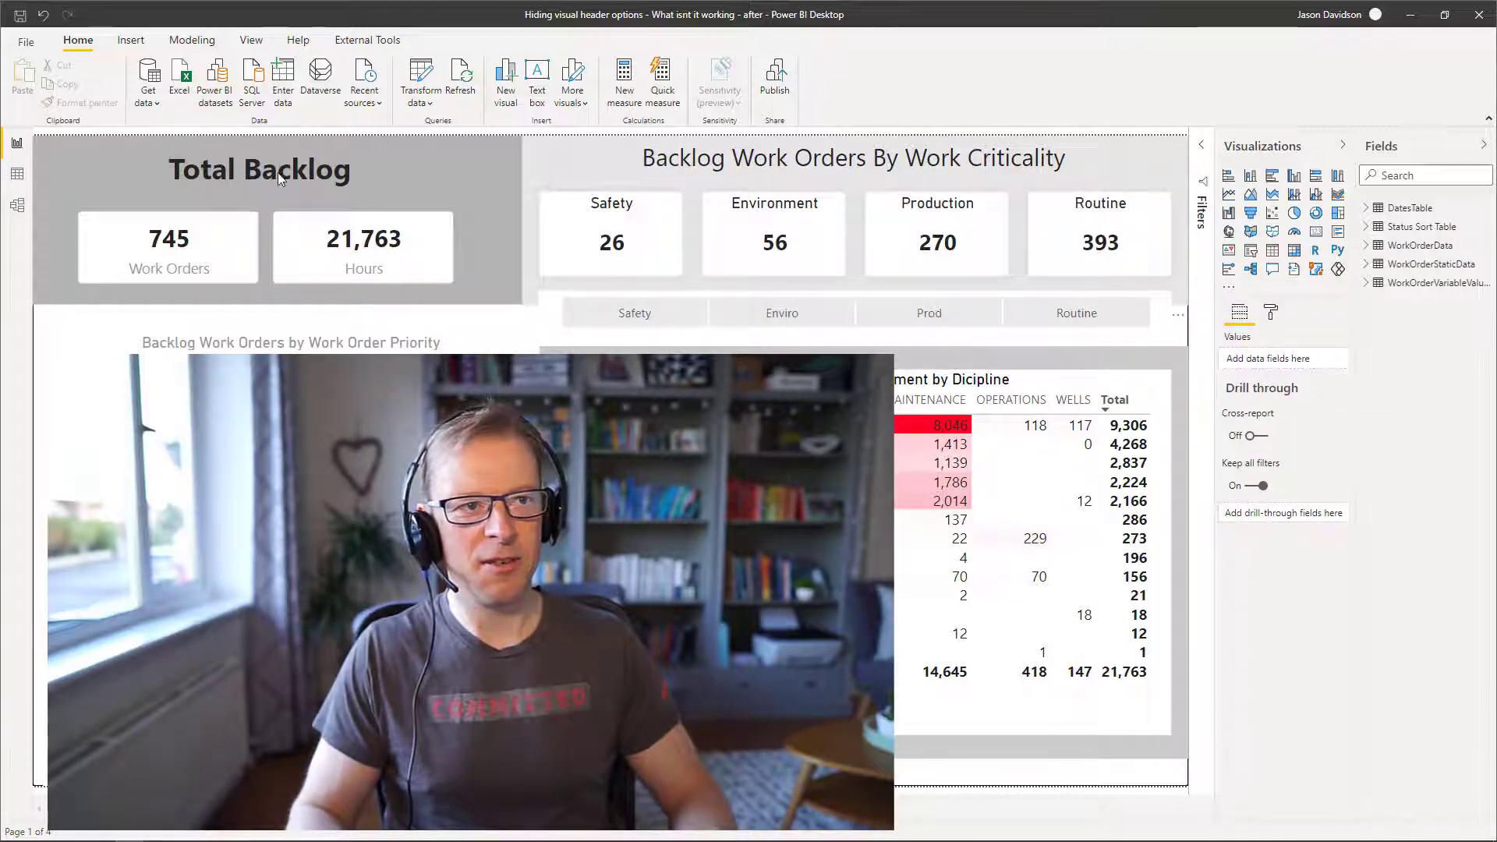
{"action": "left_click", "coordinate": [570, 161]}
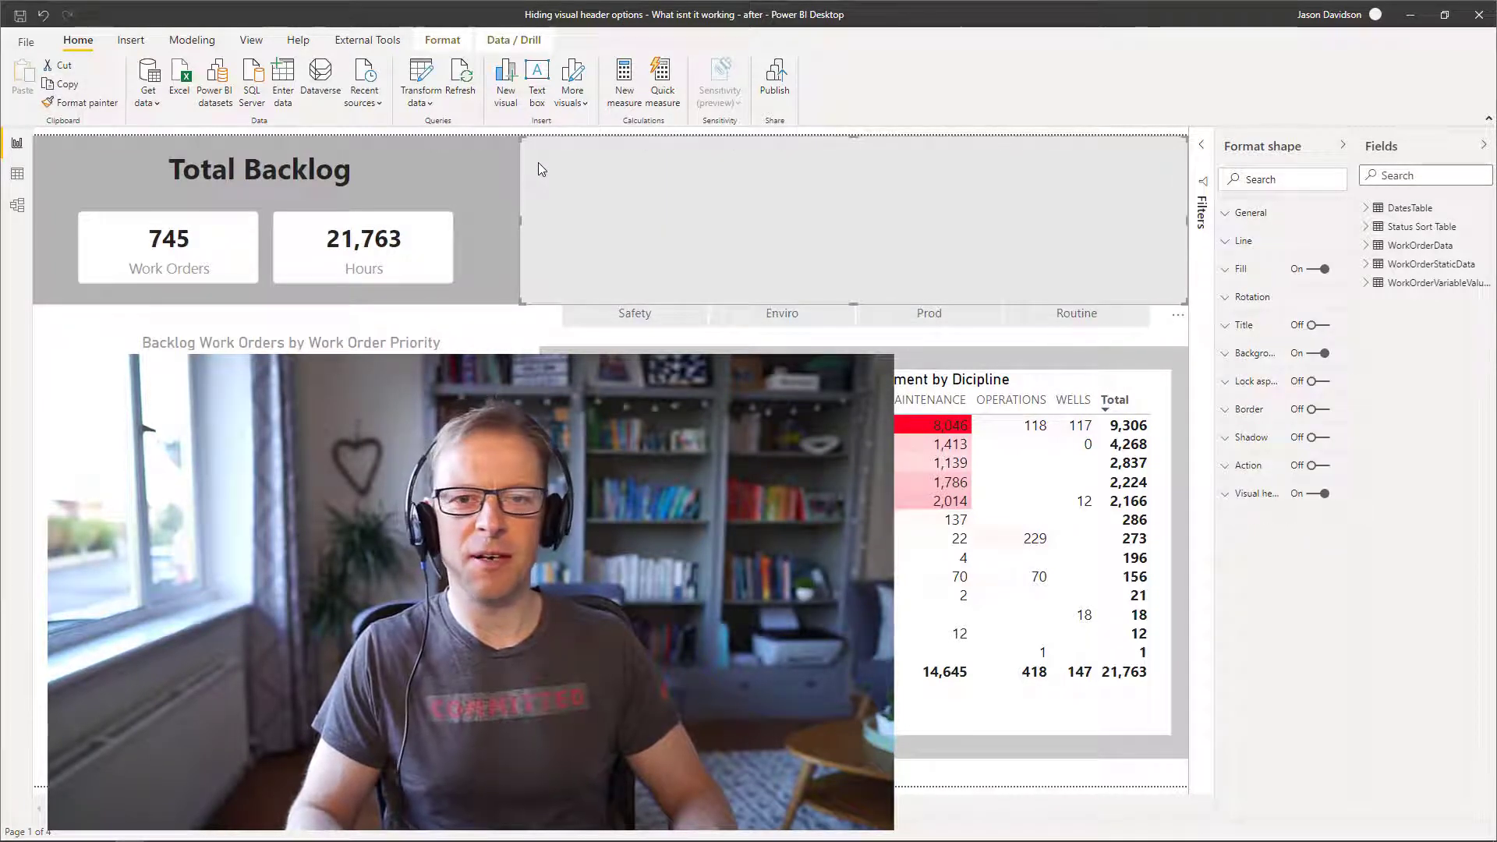
{"action": "left_click", "coordinate": [1252, 217]}
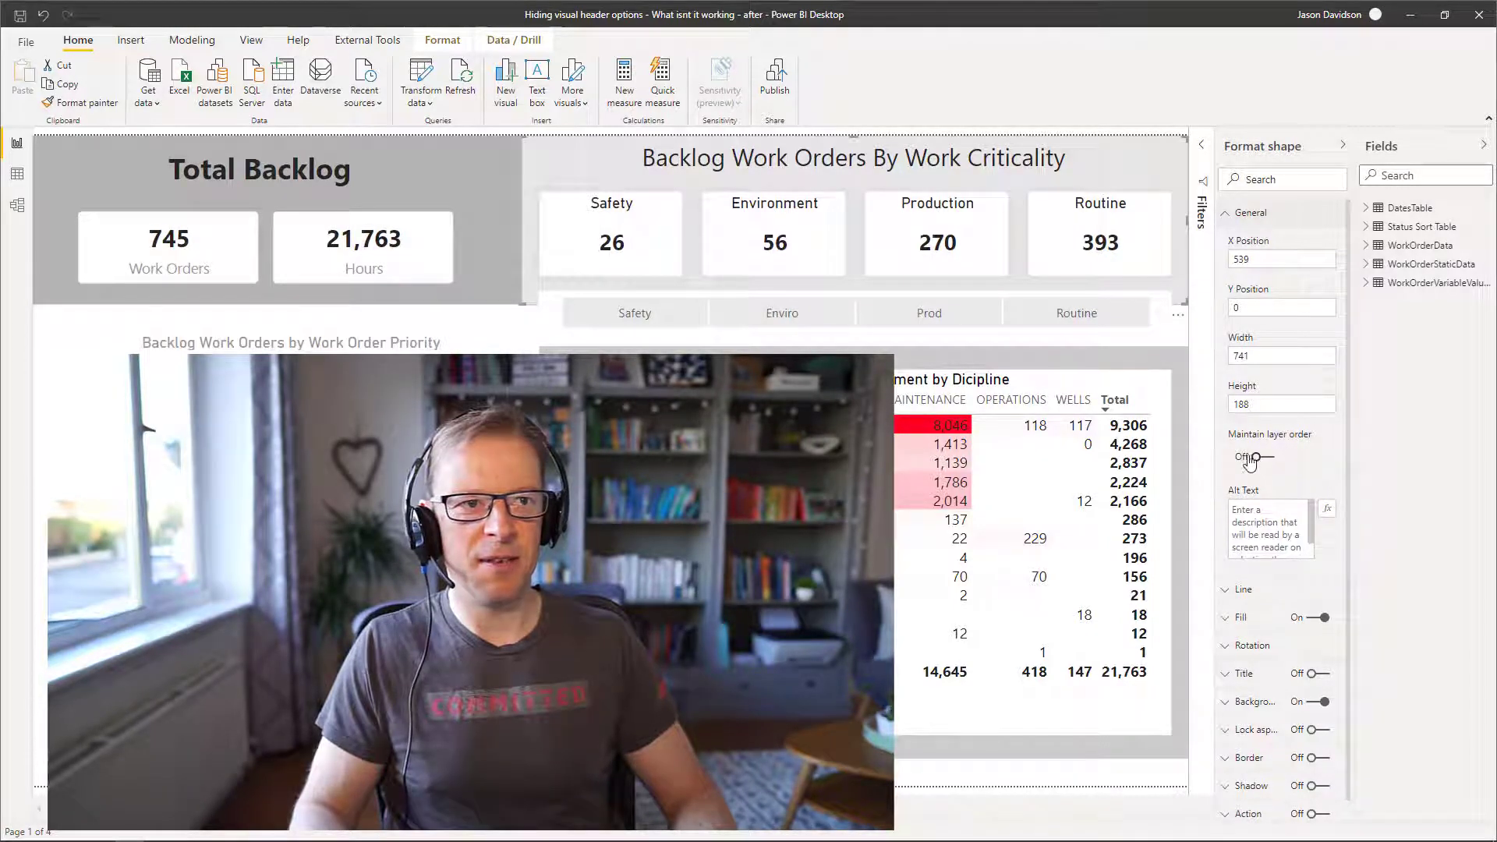
{"action": "left_click", "coordinate": [815, 234]}
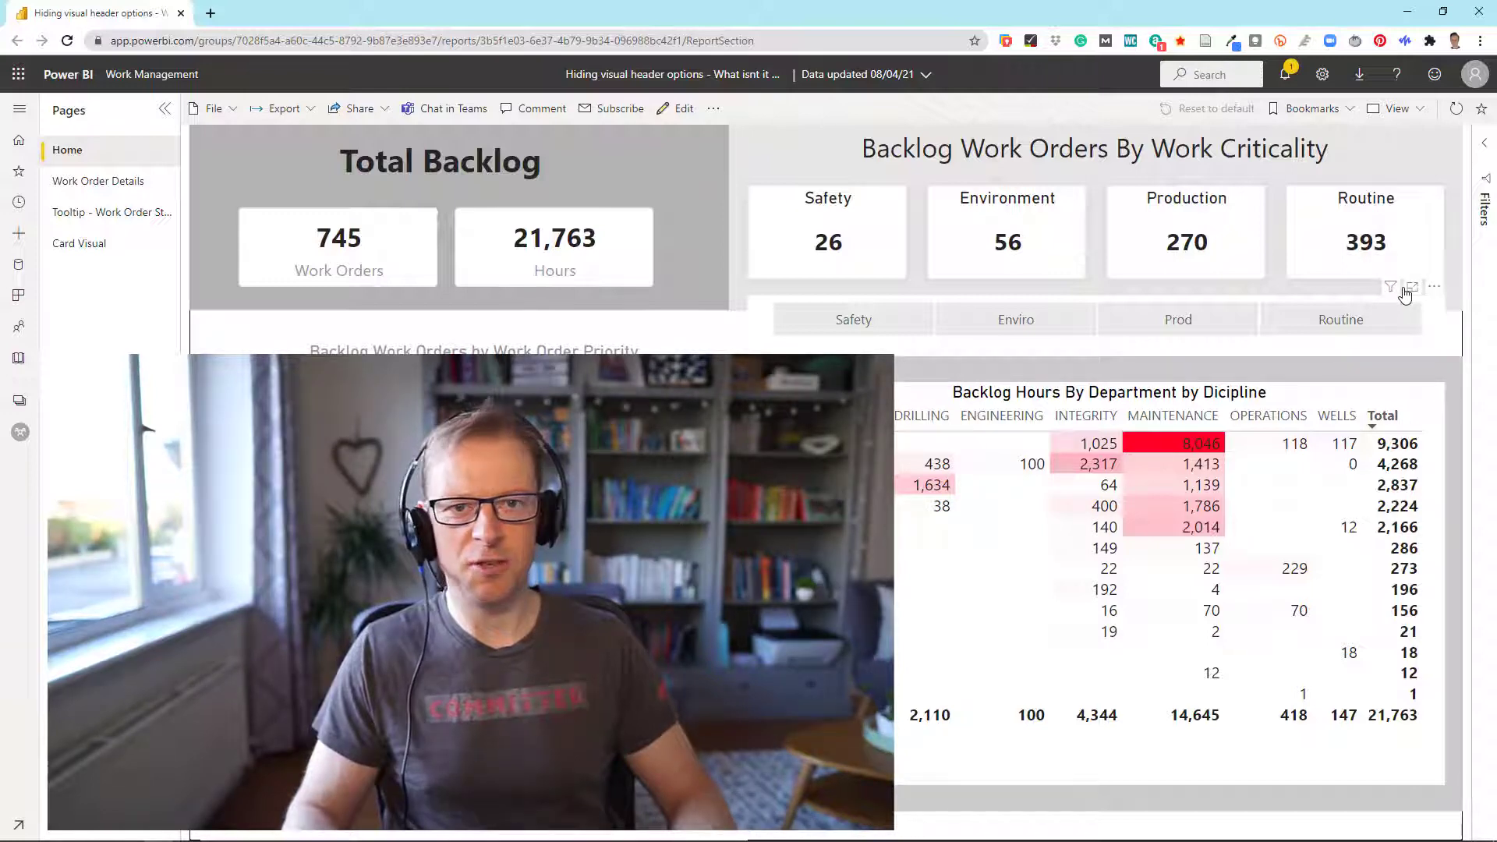
{"action": "mouse_move", "coordinate": [1388, 290]}
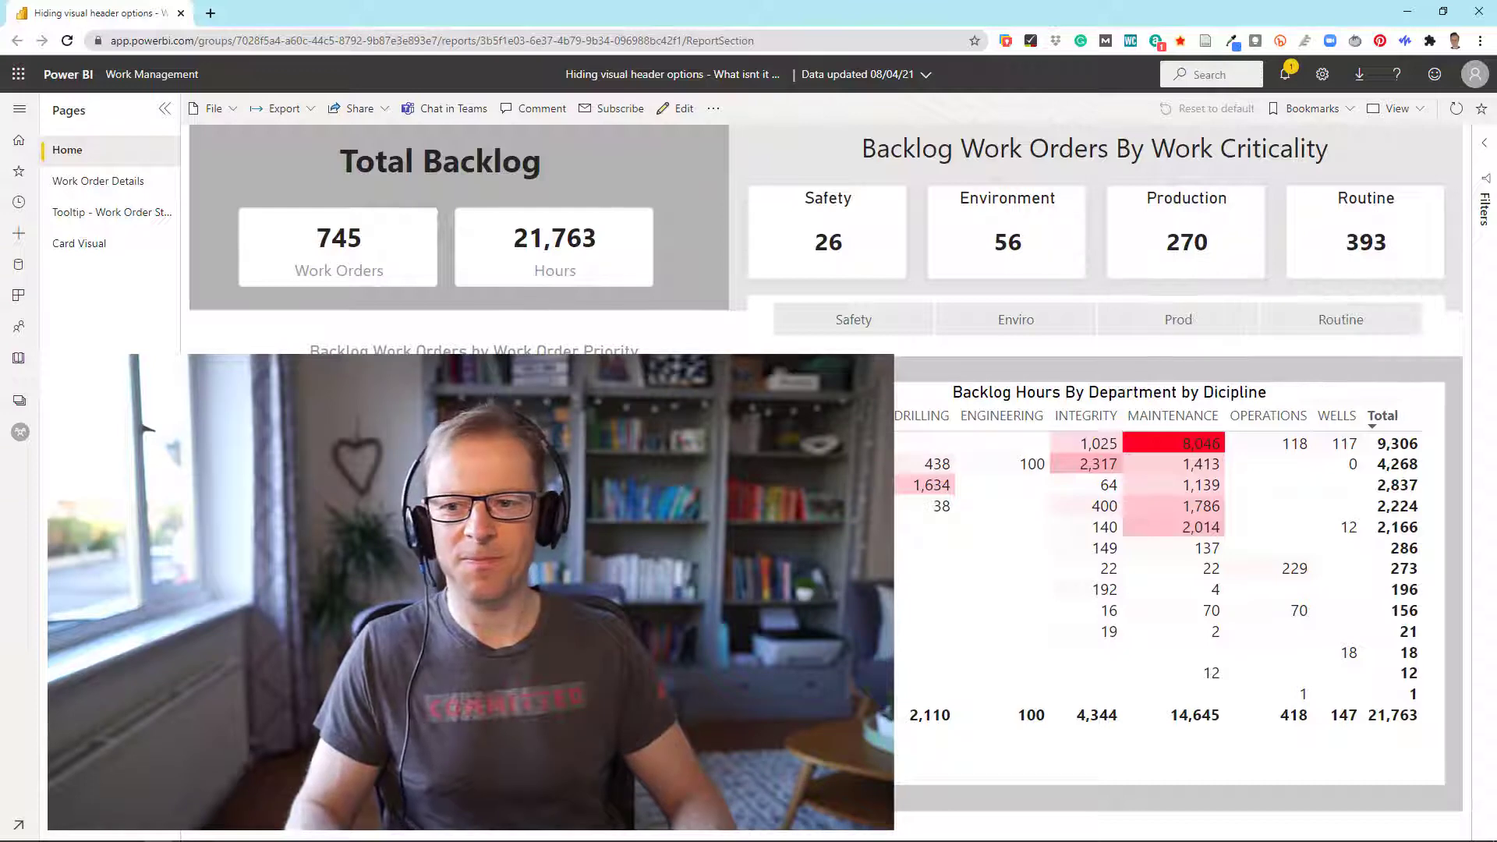
{"action": "key", "text": "alt+Tab"}
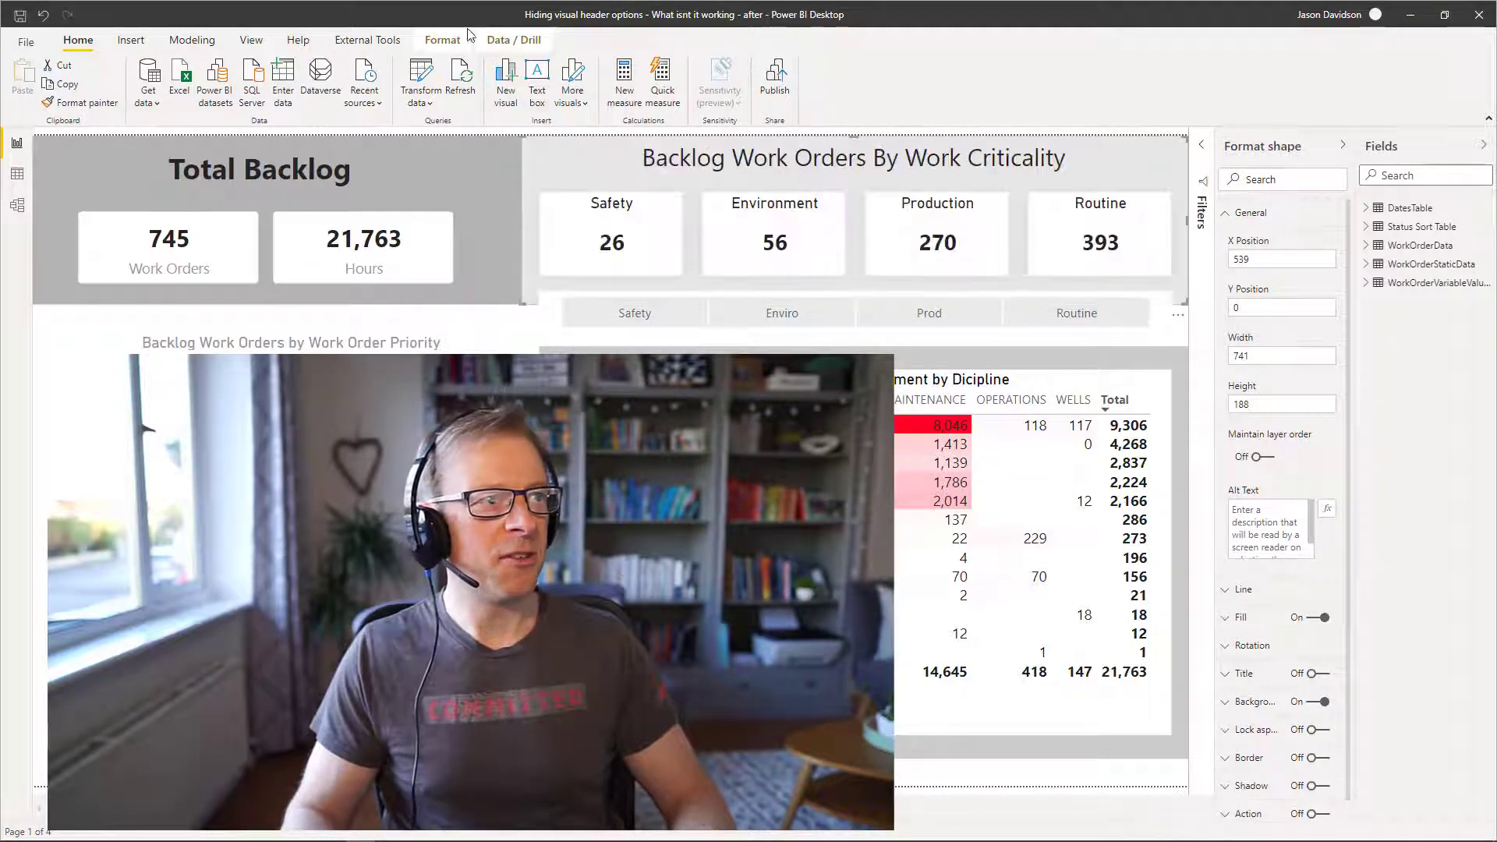
Step: Send the grey background shape to the back, behind every other visual
{"action": "left_click", "coordinate": [442, 40]}
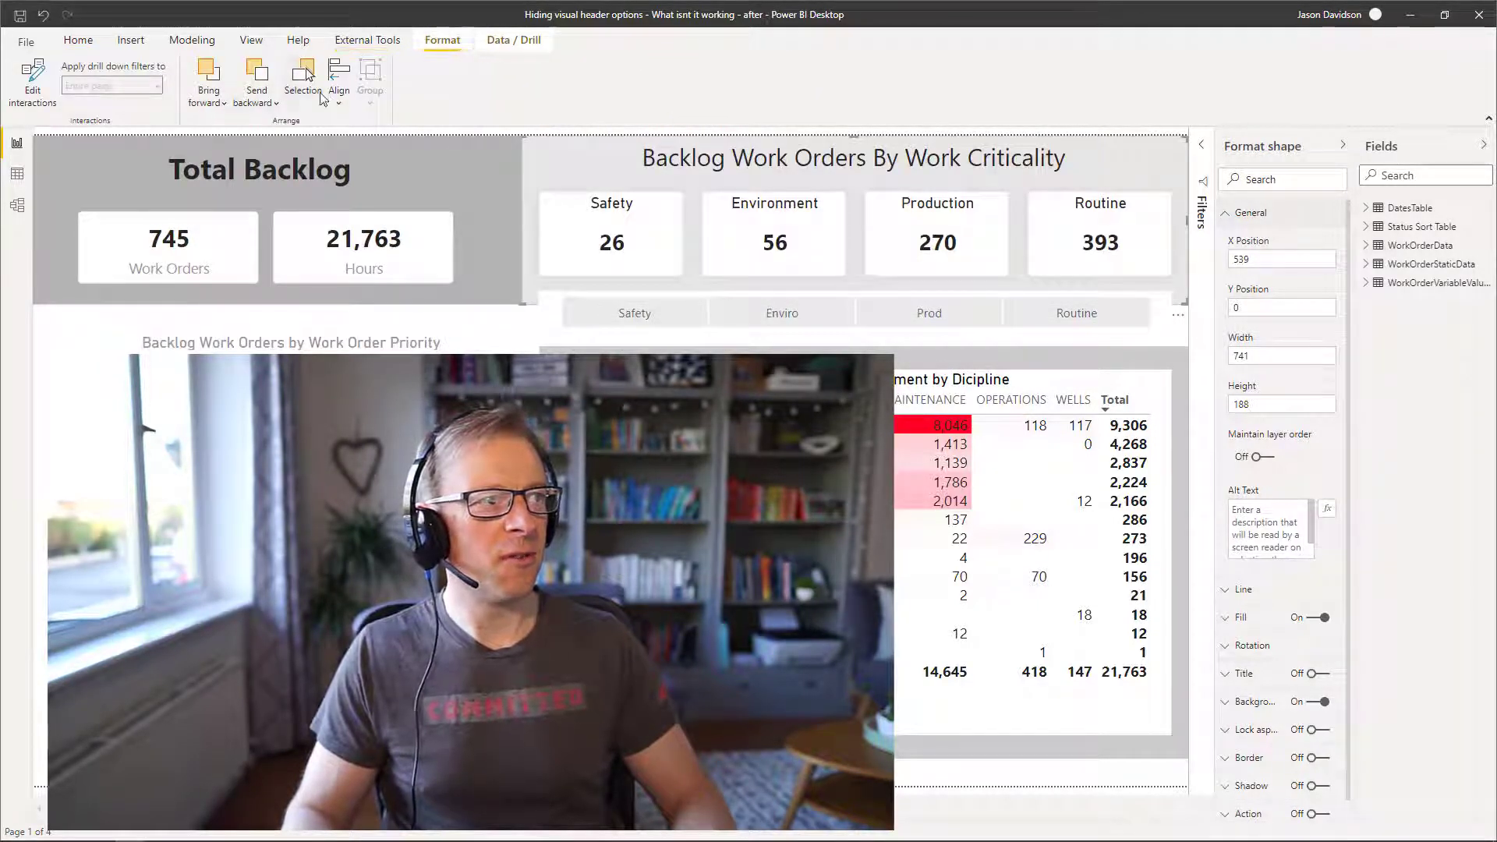
{"action": "left_click", "coordinate": [269, 106]}
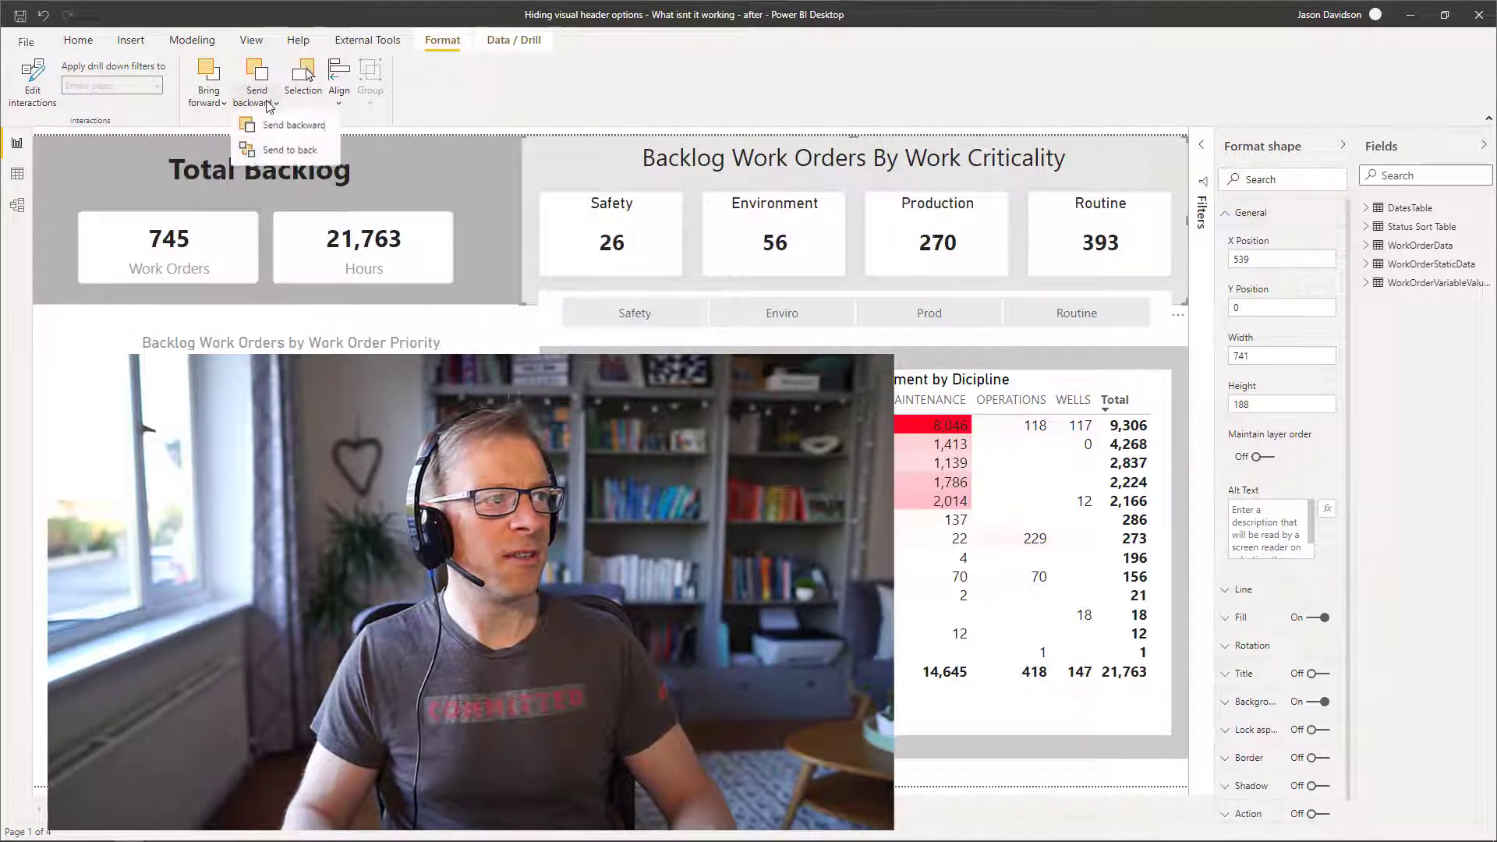
{"action": "left_click", "coordinate": [284, 156]}
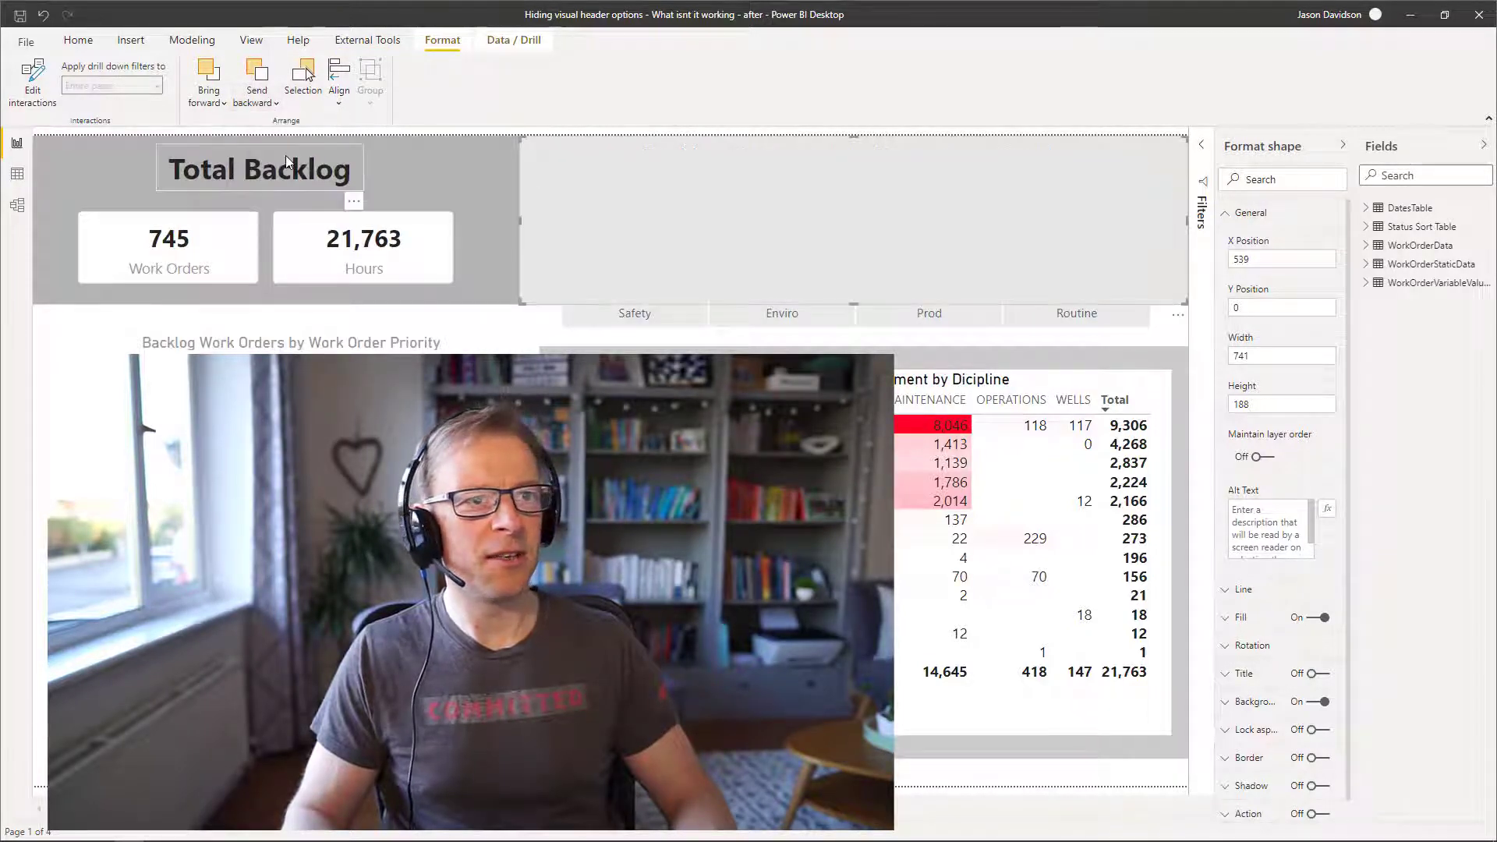
{"action": "left_click", "coordinate": [529, 325]}
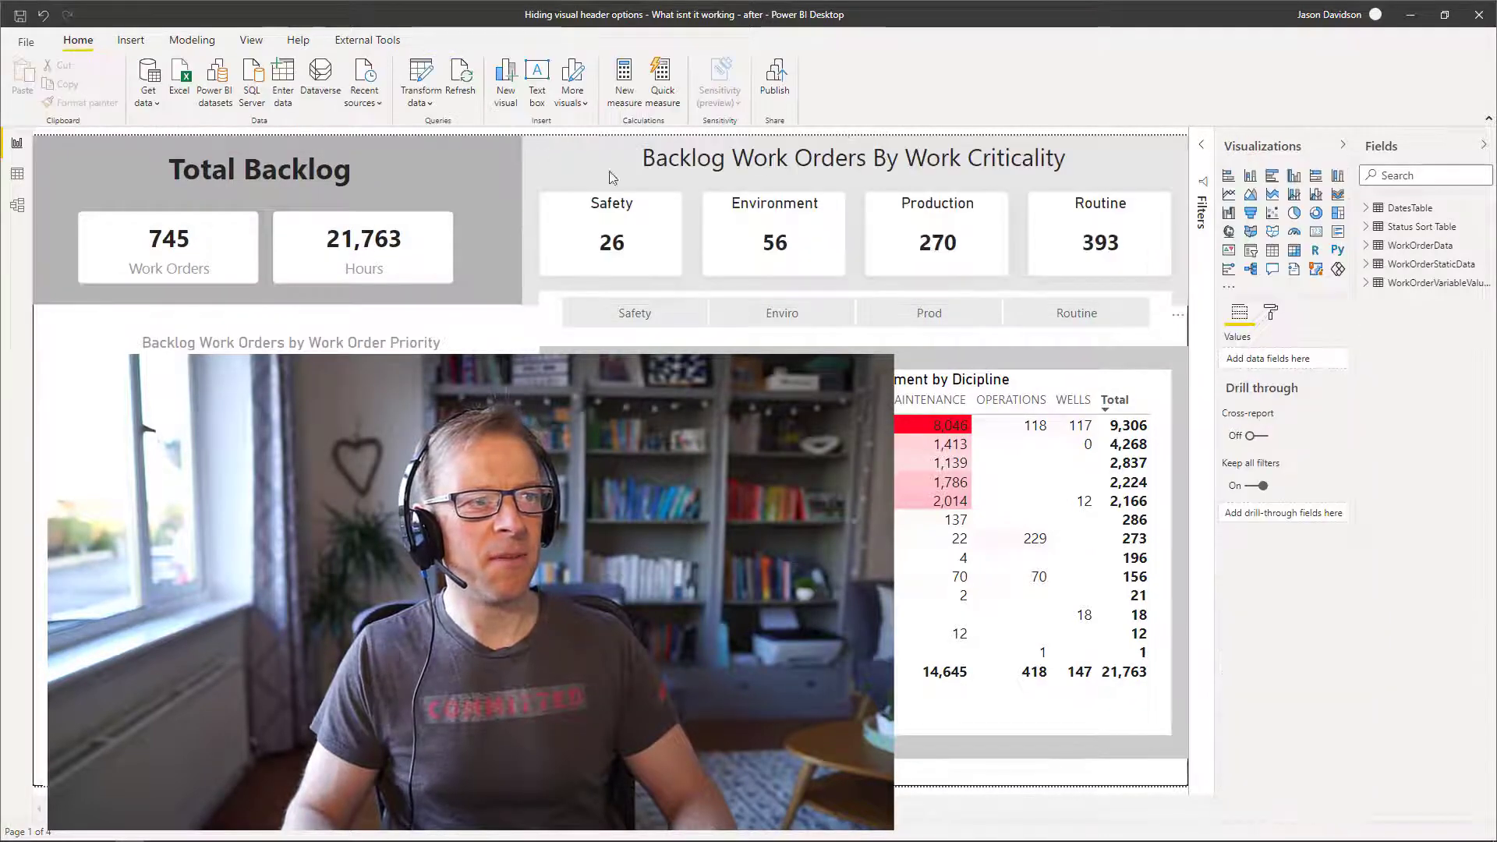
Step: Turn Maintain layer order On for the shape and confirm the cards stay visible
{"action": "left_click", "coordinate": [535, 304]}
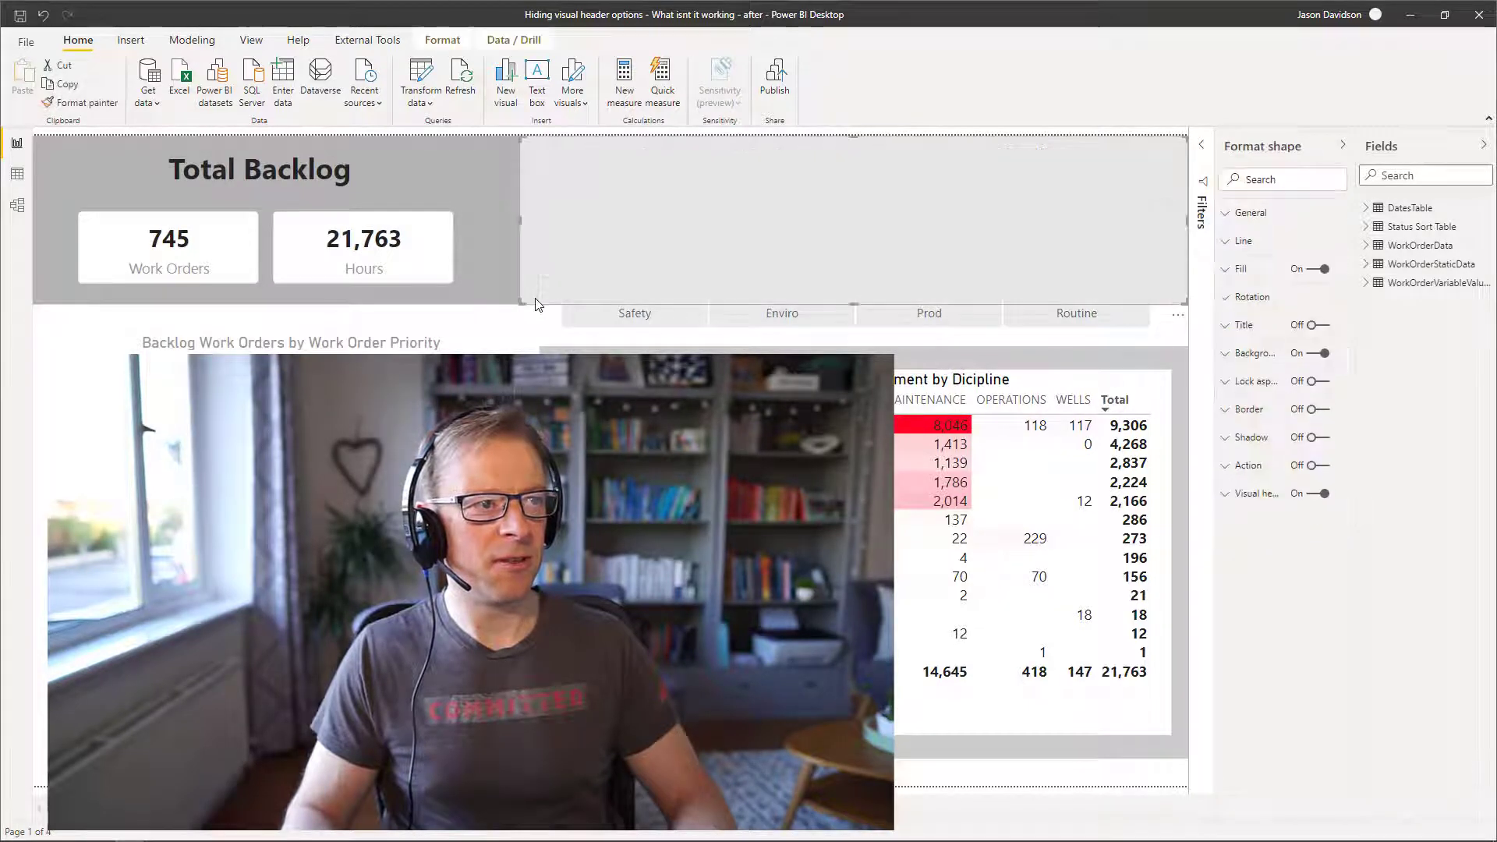
{"action": "left_click", "coordinate": [1251, 213]}
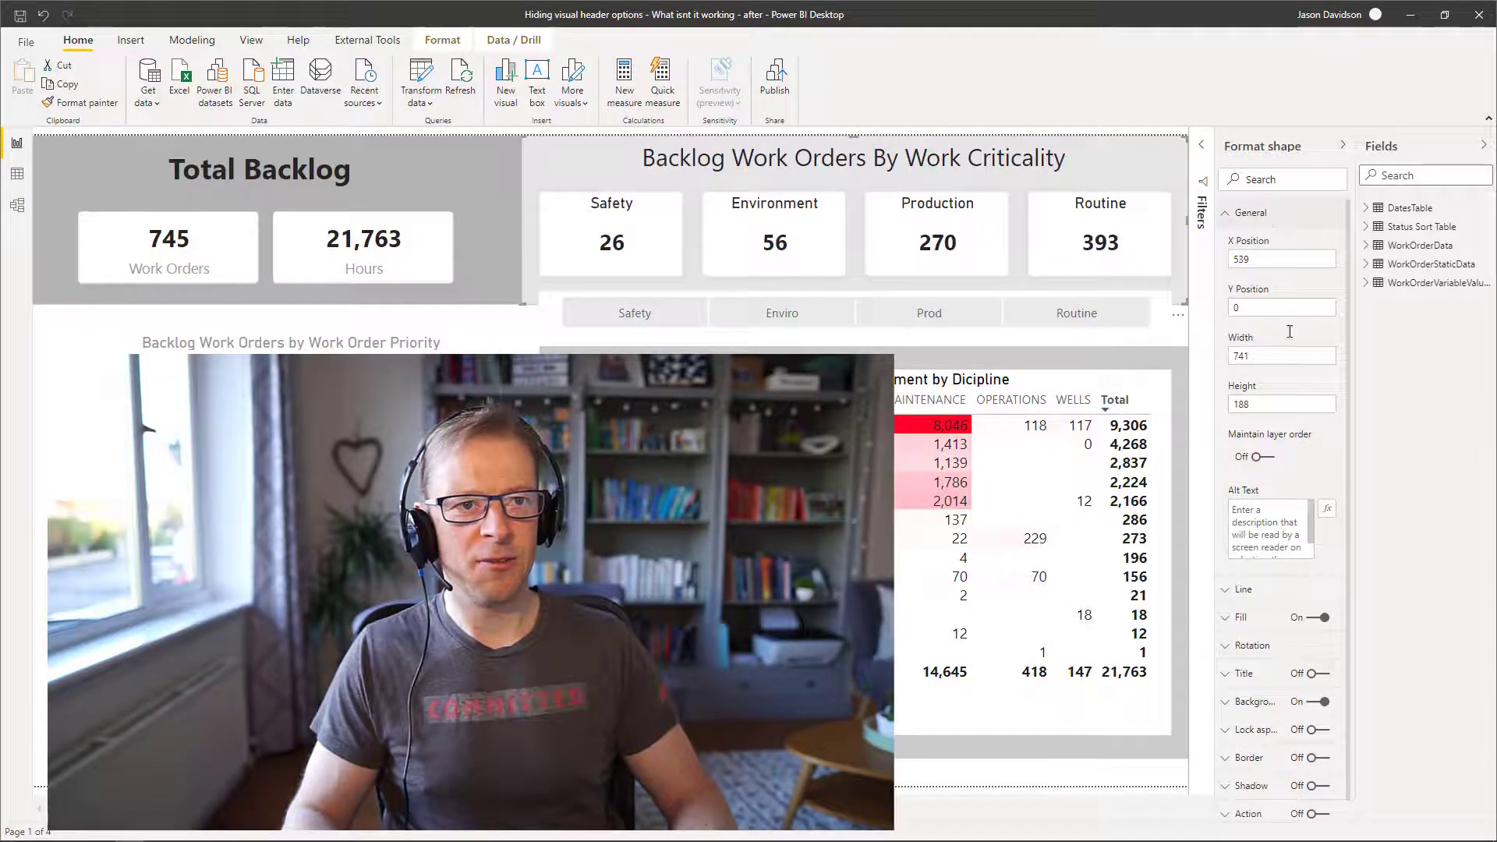
{"action": "left_click", "coordinate": [1257, 459]}
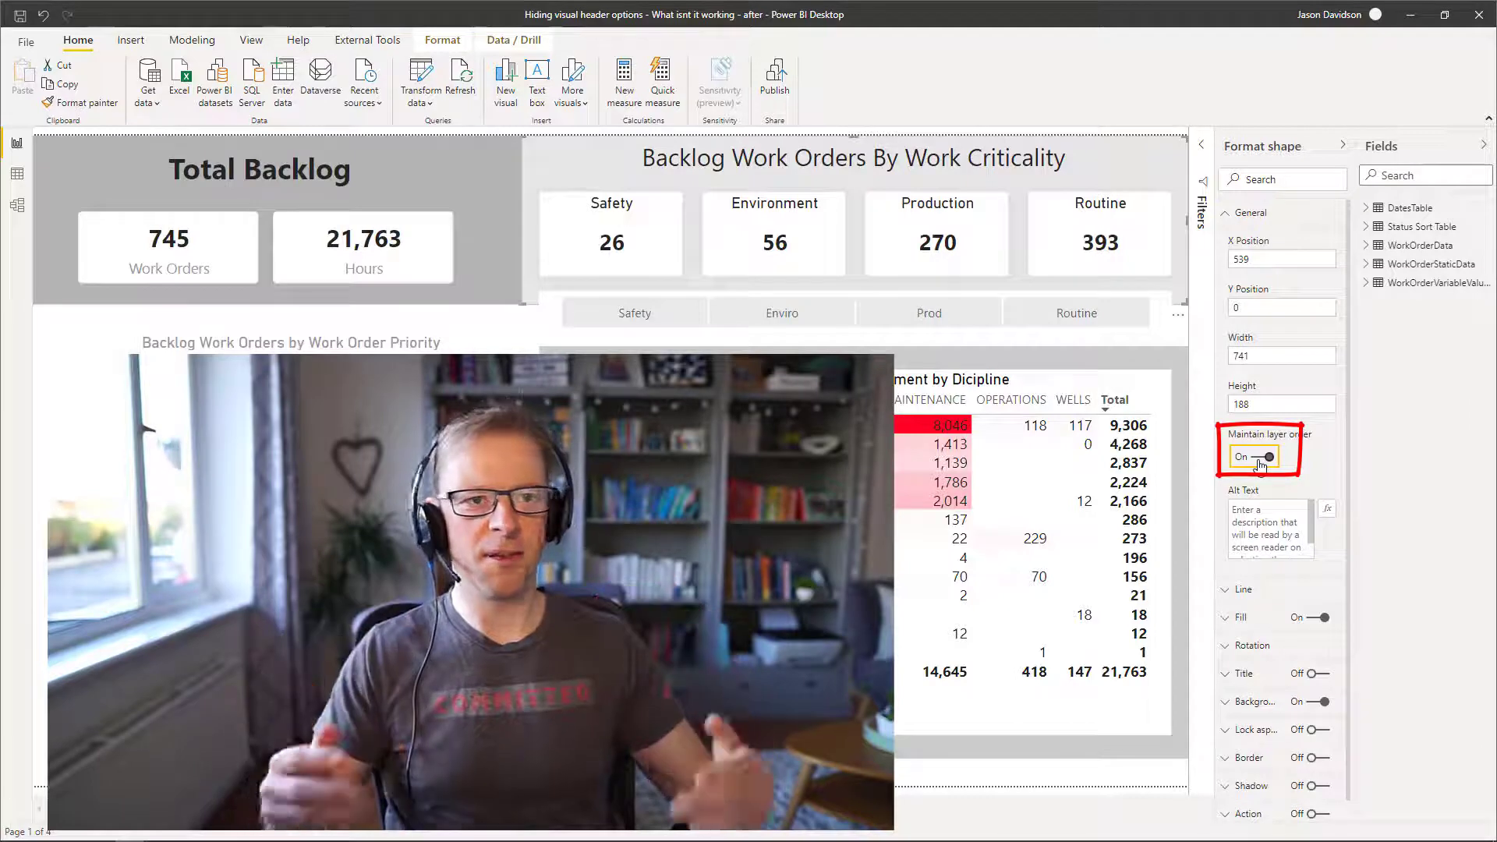
{"action": "left_click", "coordinate": [1148, 299]}
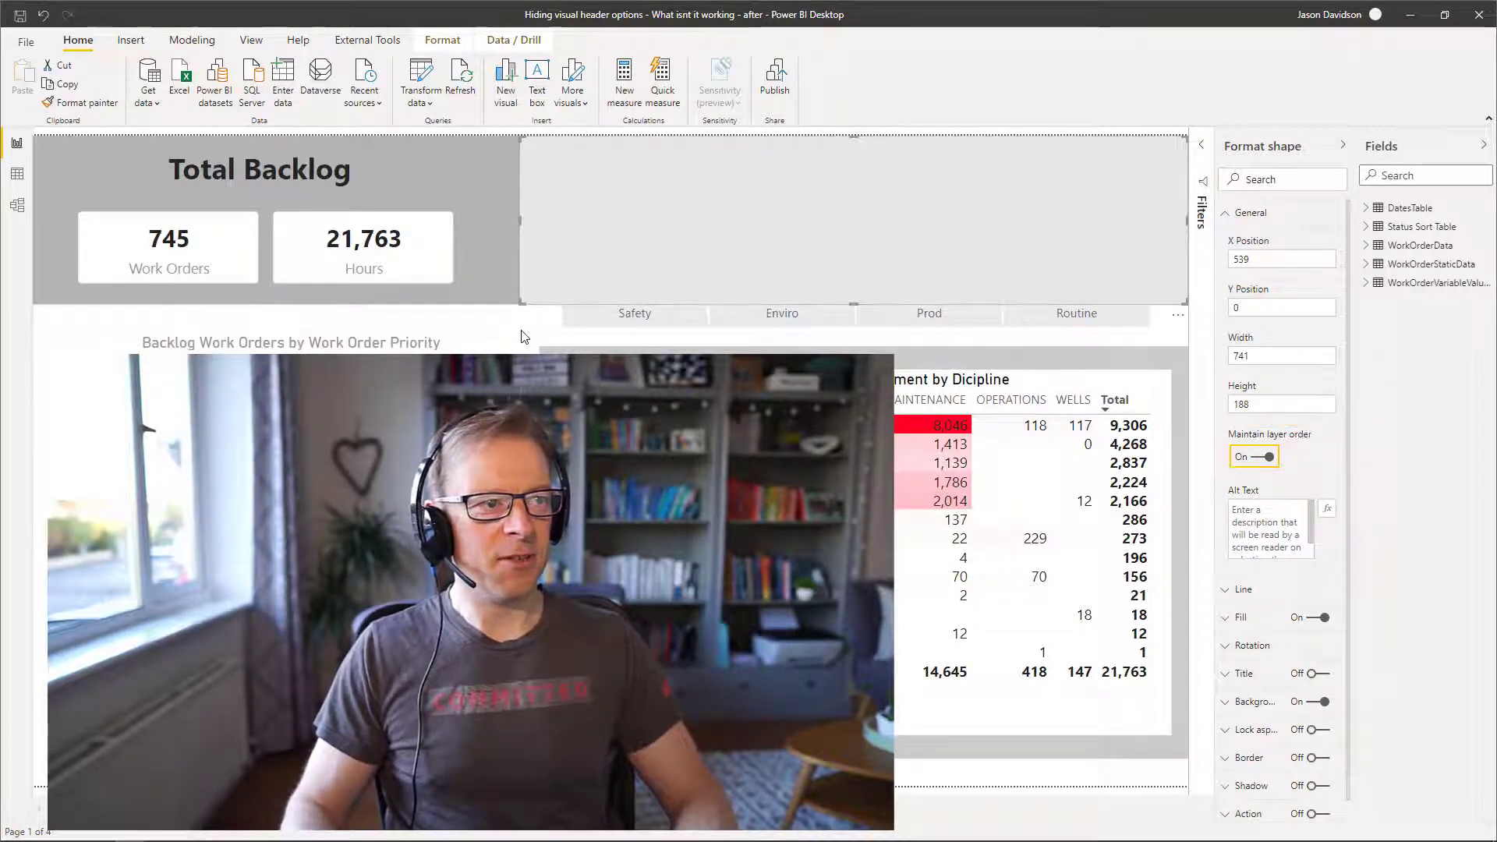
{"action": "left_click", "coordinate": [1079, 344]}
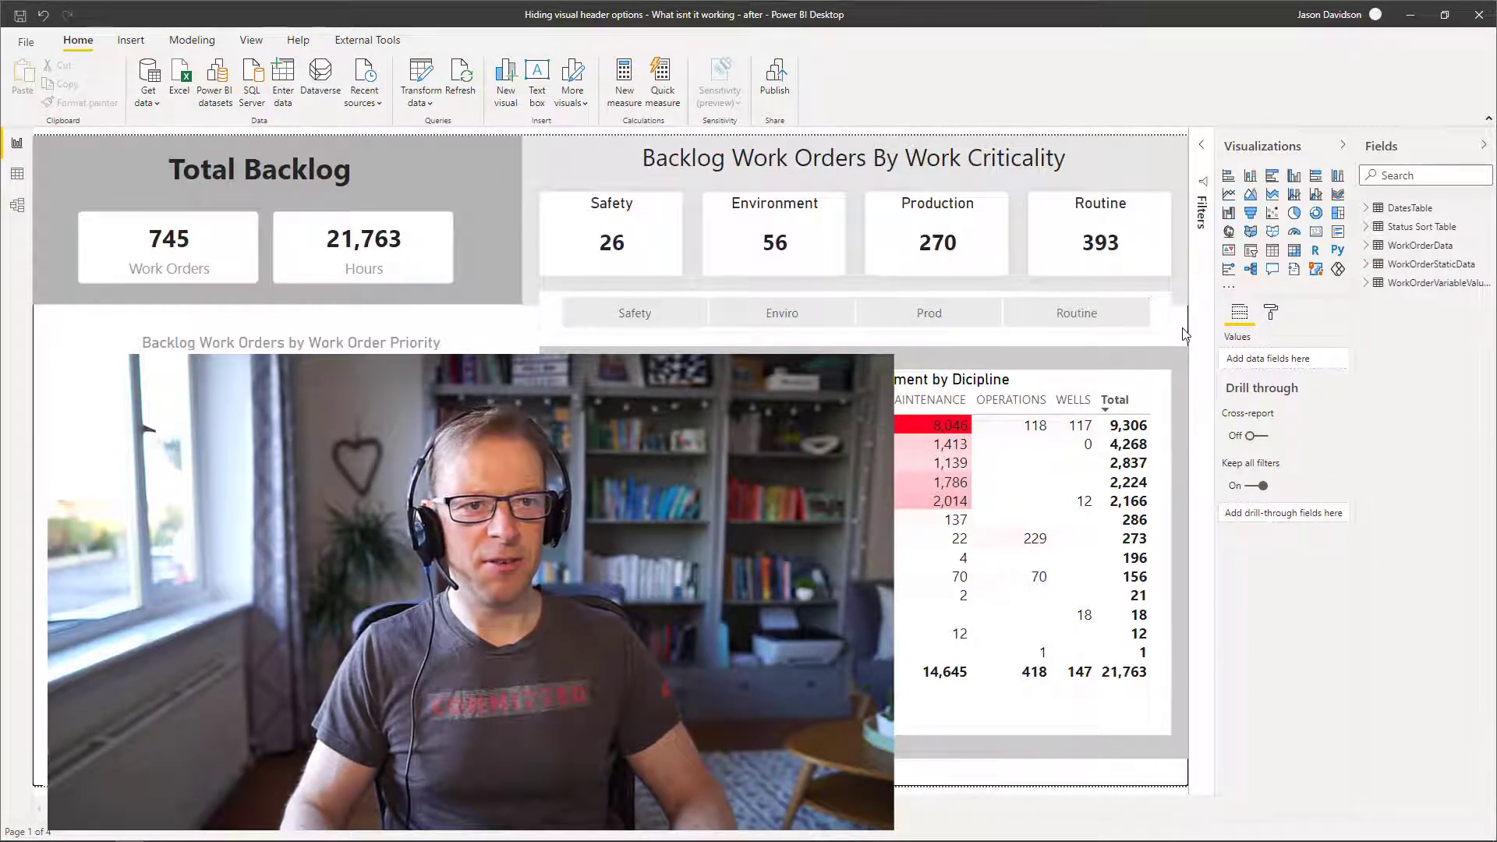
Step: Select the Work Criticality slicer and view its formatting options
{"action": "mouse_move", "coordinate": [1157, 332]}
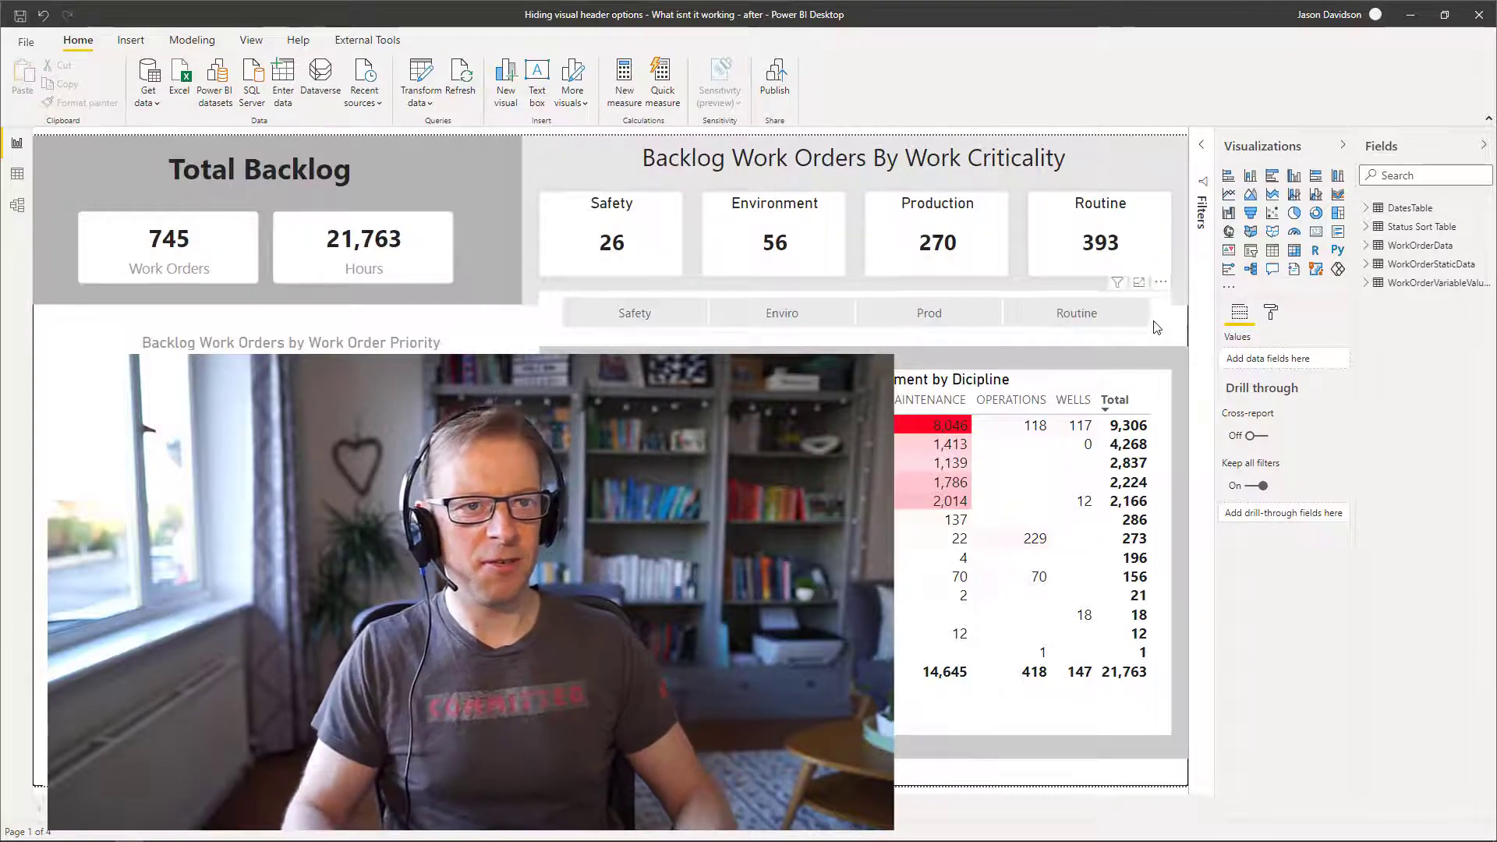
{"action": "left_click", "coordinate": [1156, 322]}
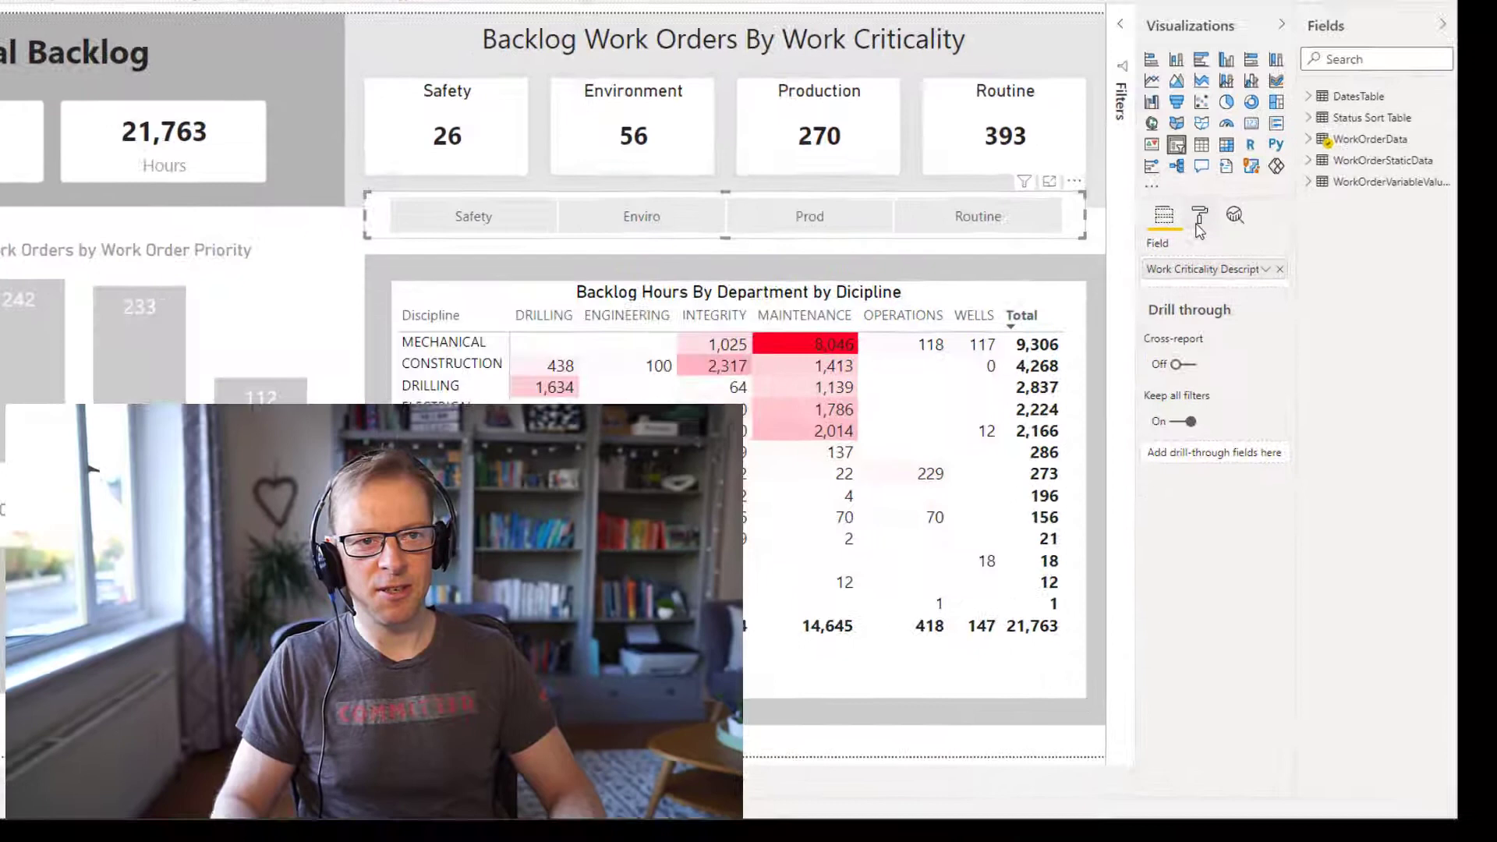
{"action": "left_click", "coordinate": [1270, 312]}
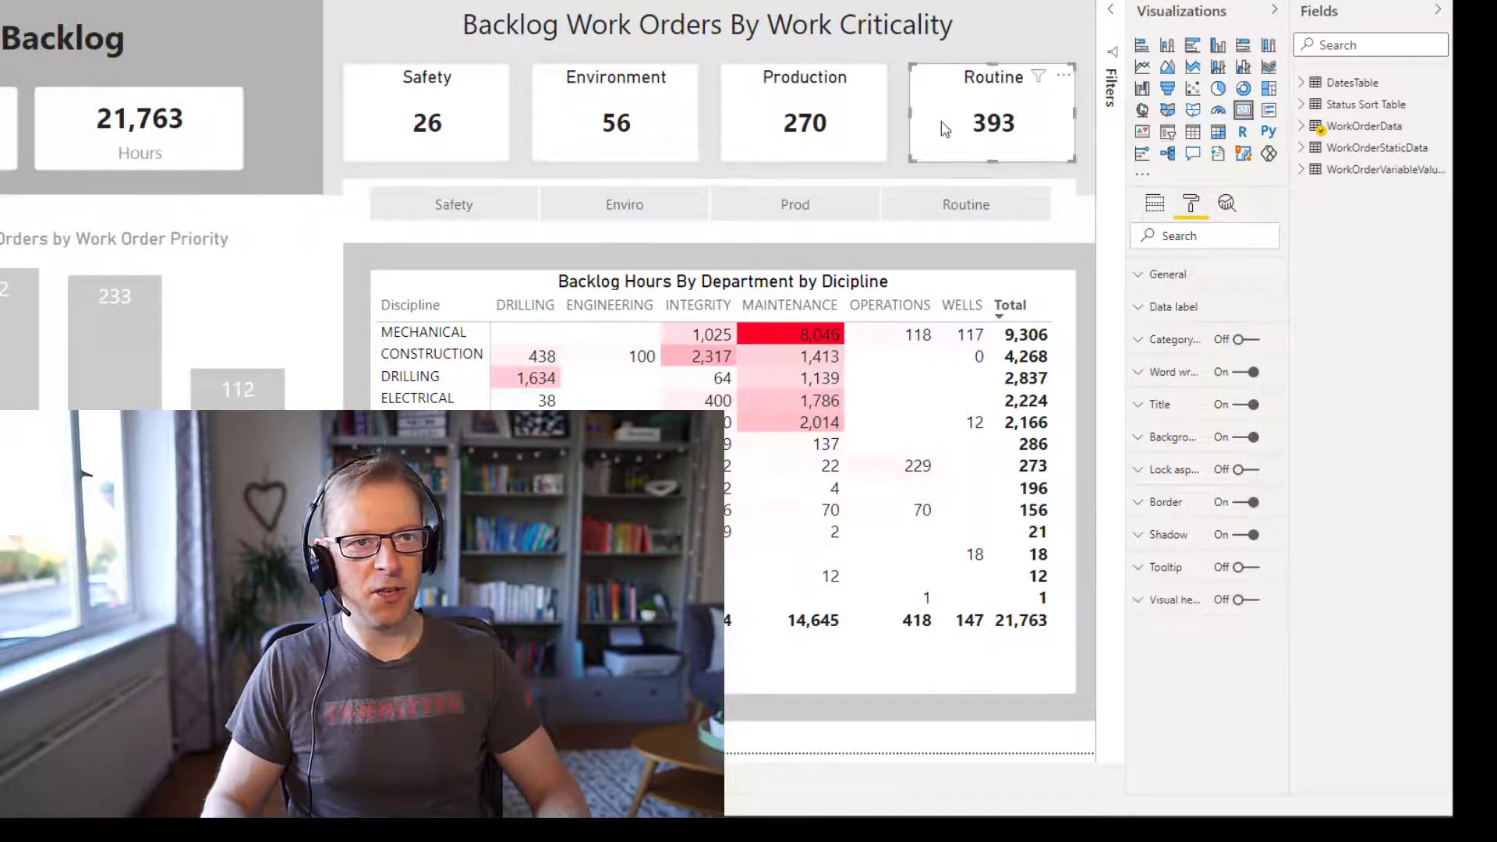
Step: Turn off the focus mode and more options icons in the matrix's visual header
{"action": "left_click", "coordinate": [980, 289]}
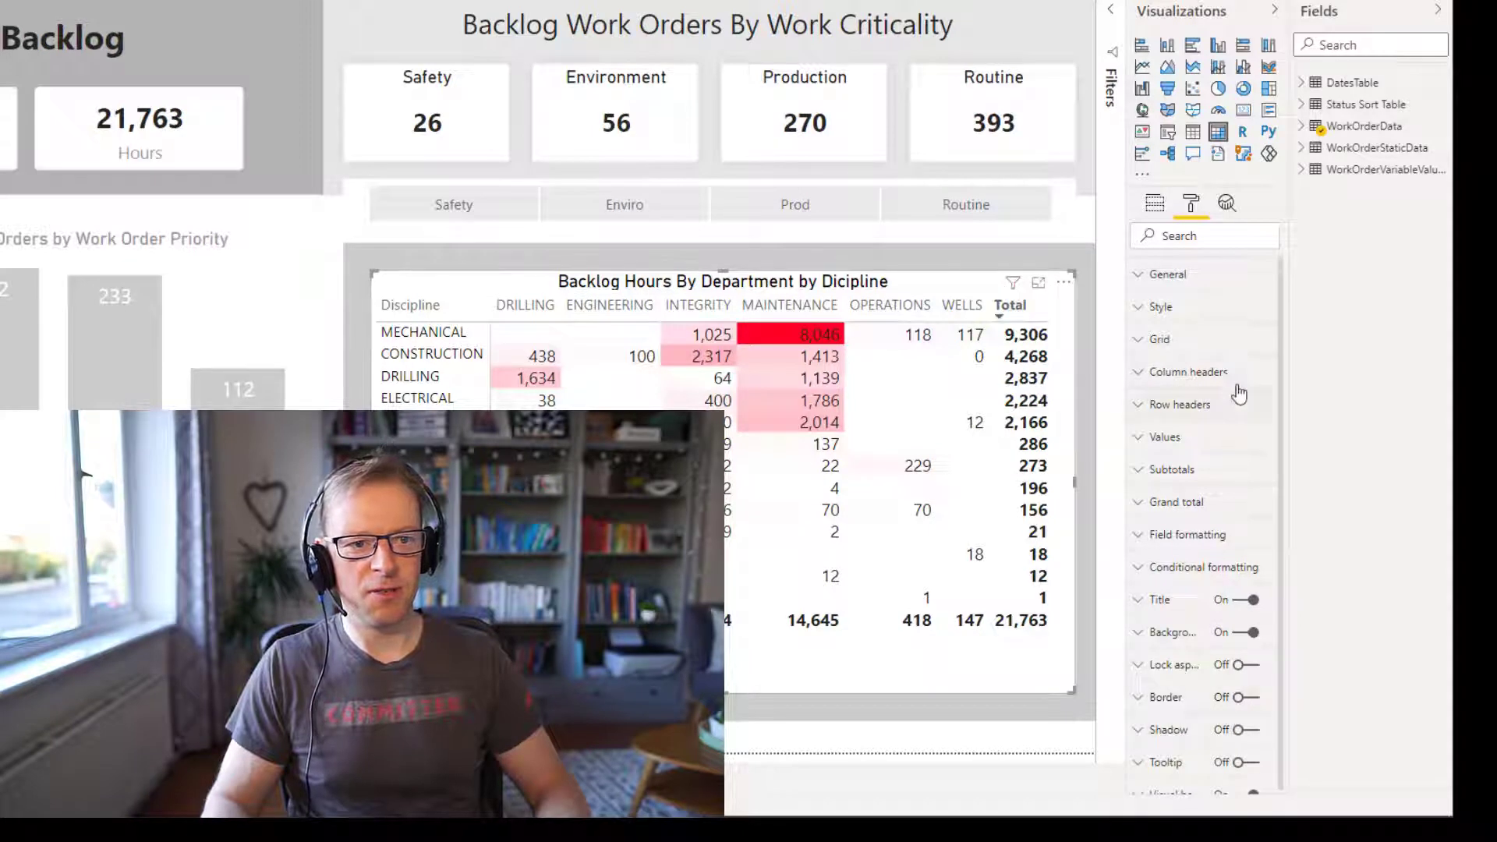
{"action": "scroll", "coordinate": [1286, 351], "scroll_direction": "down", "scroll_amount": 1}
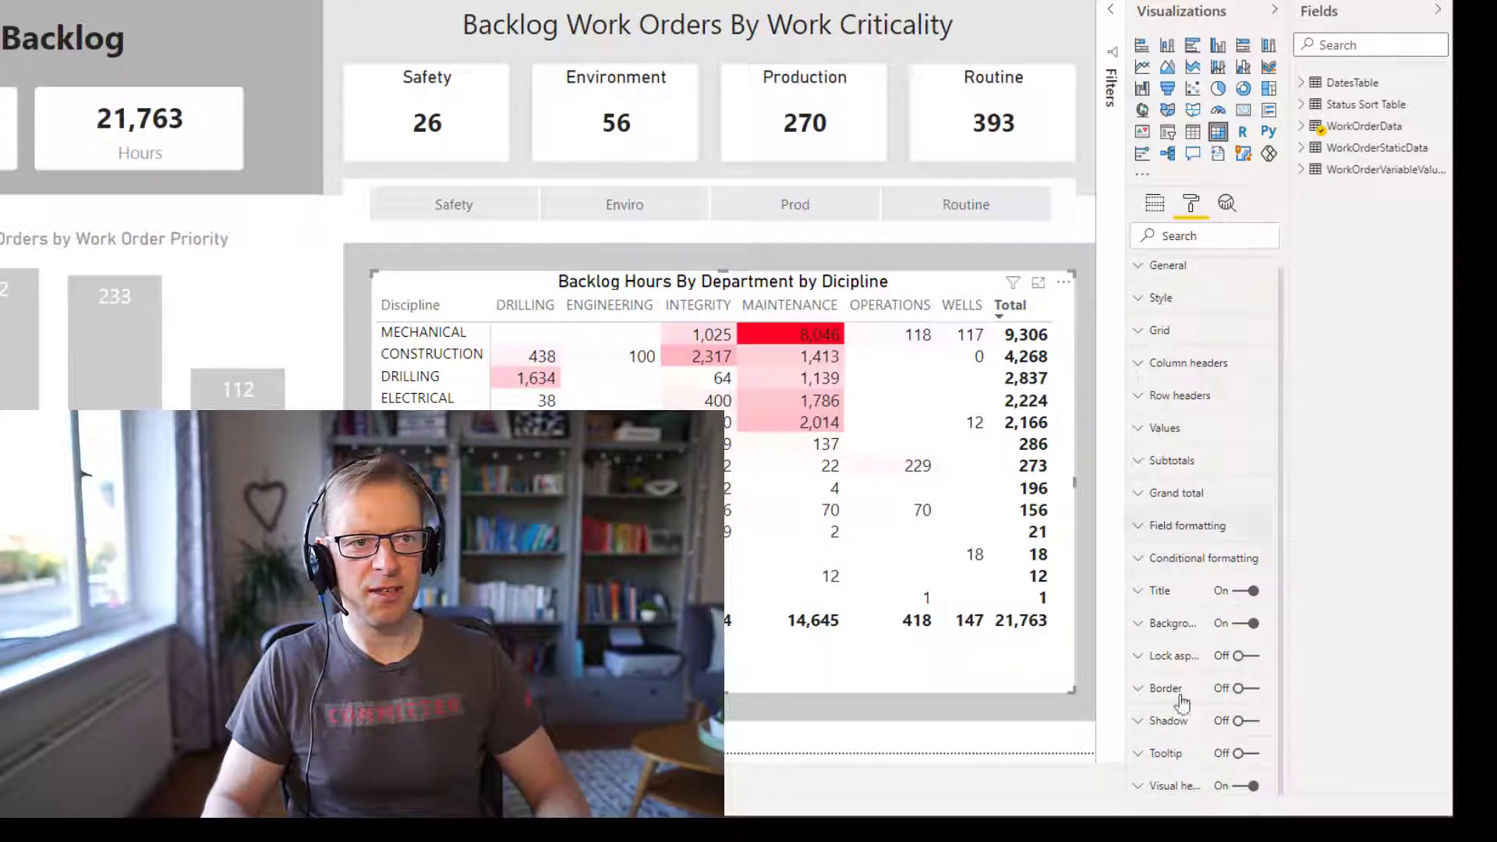
{"action": "left_click", "coordinate": [1153, 786]}
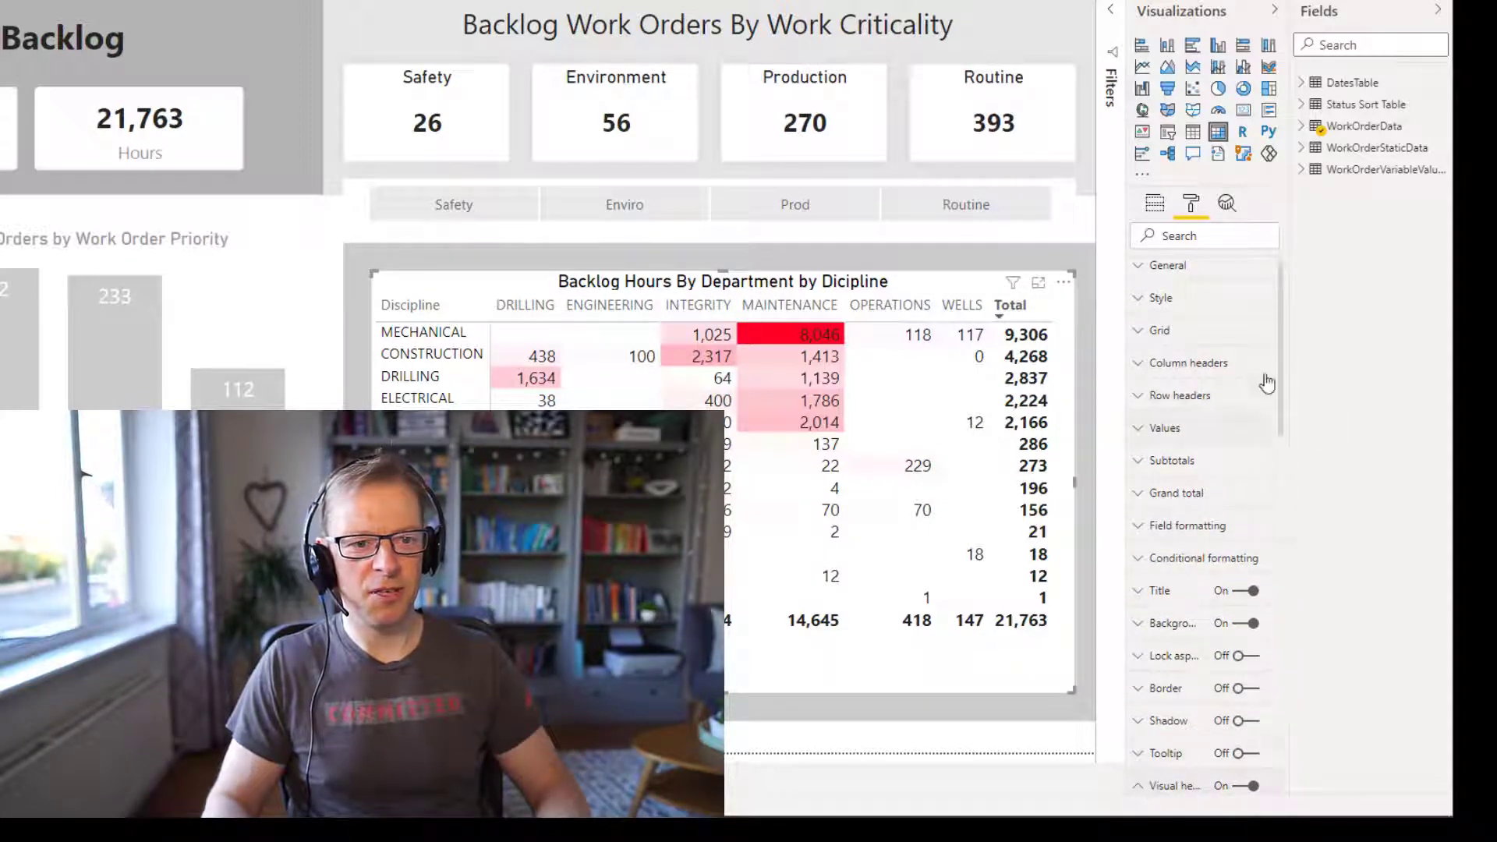
{"action": "left_click_drag", "start_coordinate": [1277, 352], "coordinate": [1320, 588]}
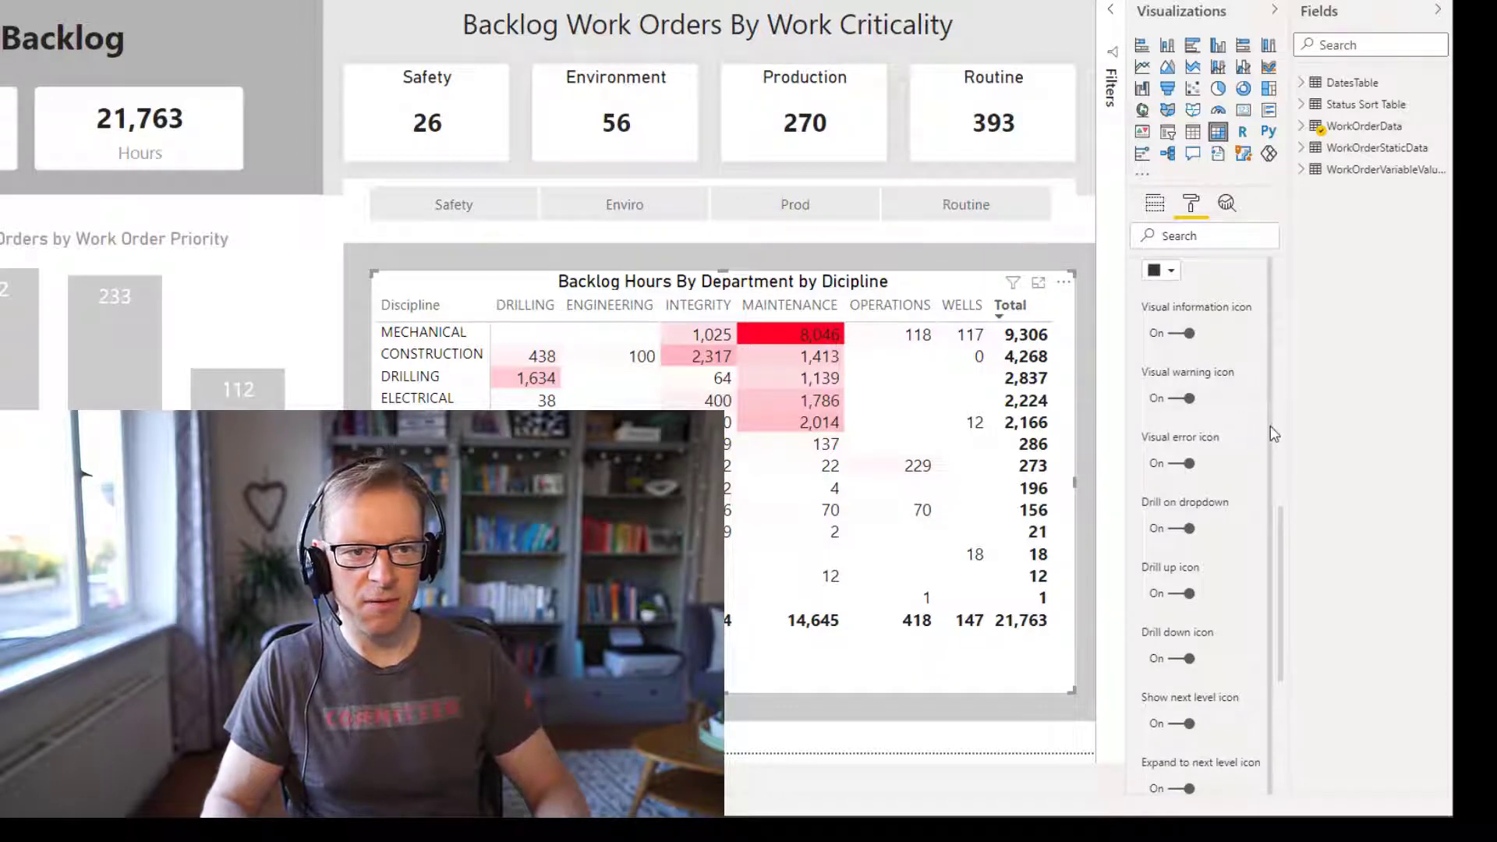
{"action": "left_click_drag", "start_coordinate": [1282, 528], "coordinate": [1269, 663]}
{"action": "left_click", "coordinate": [1183, 550]}
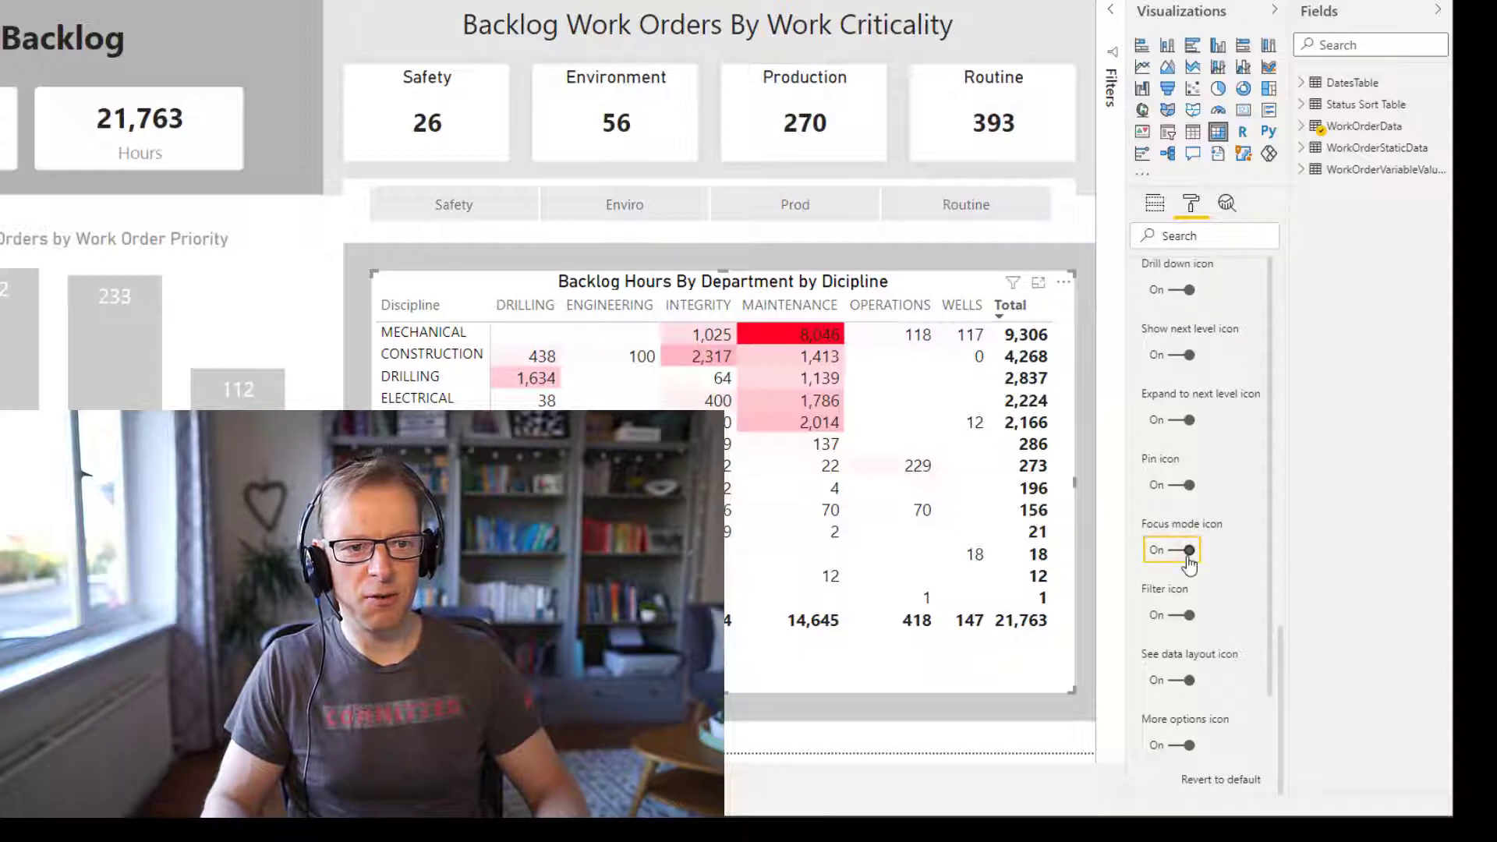
{"action": "left_click", "coordinate": [1185, 747]}
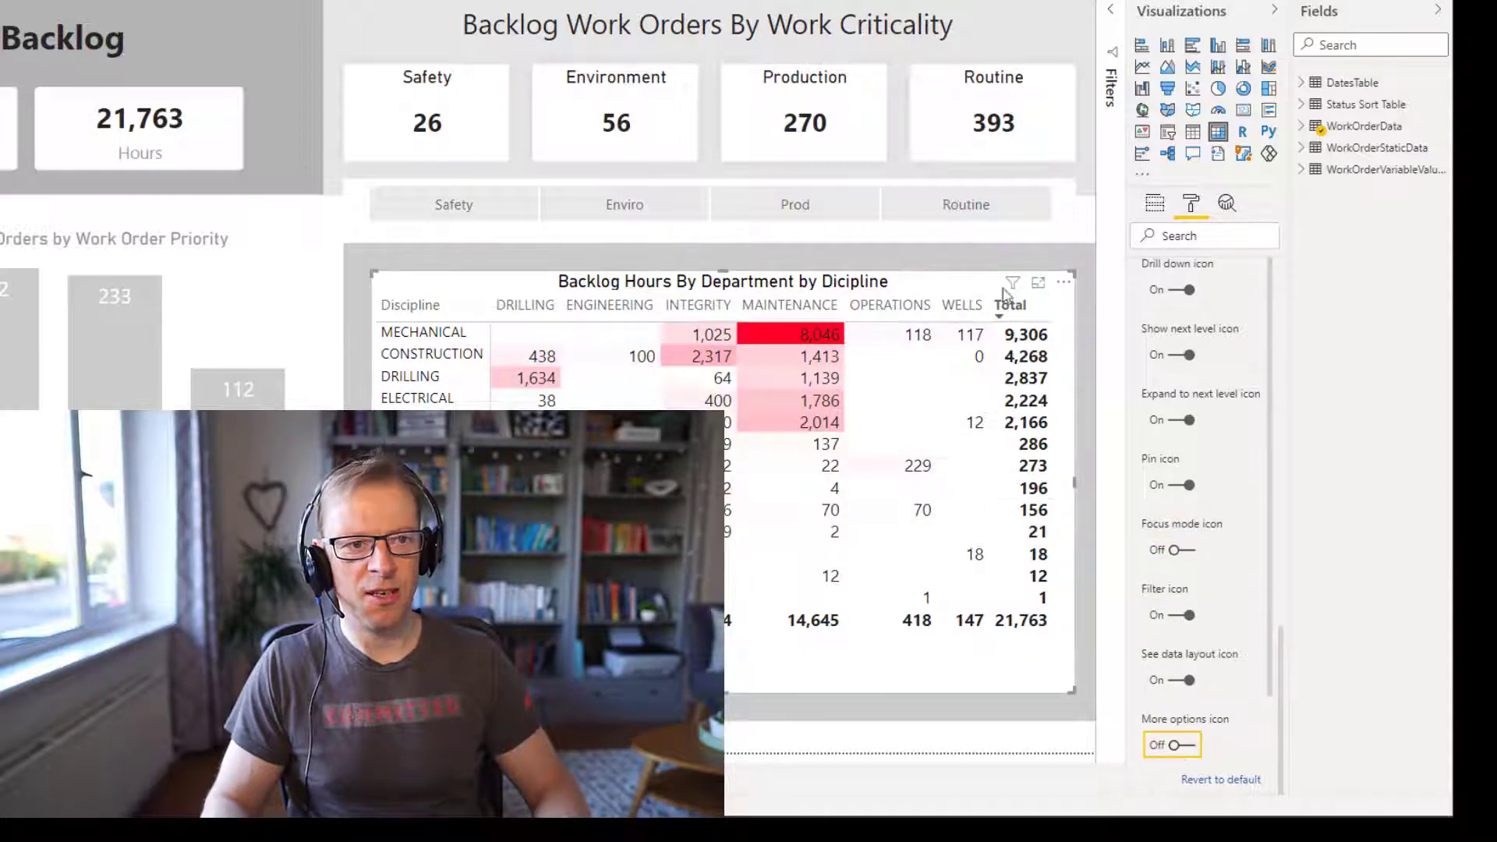
{"action": "mouse_move", "coordinate": [1013, 292]}
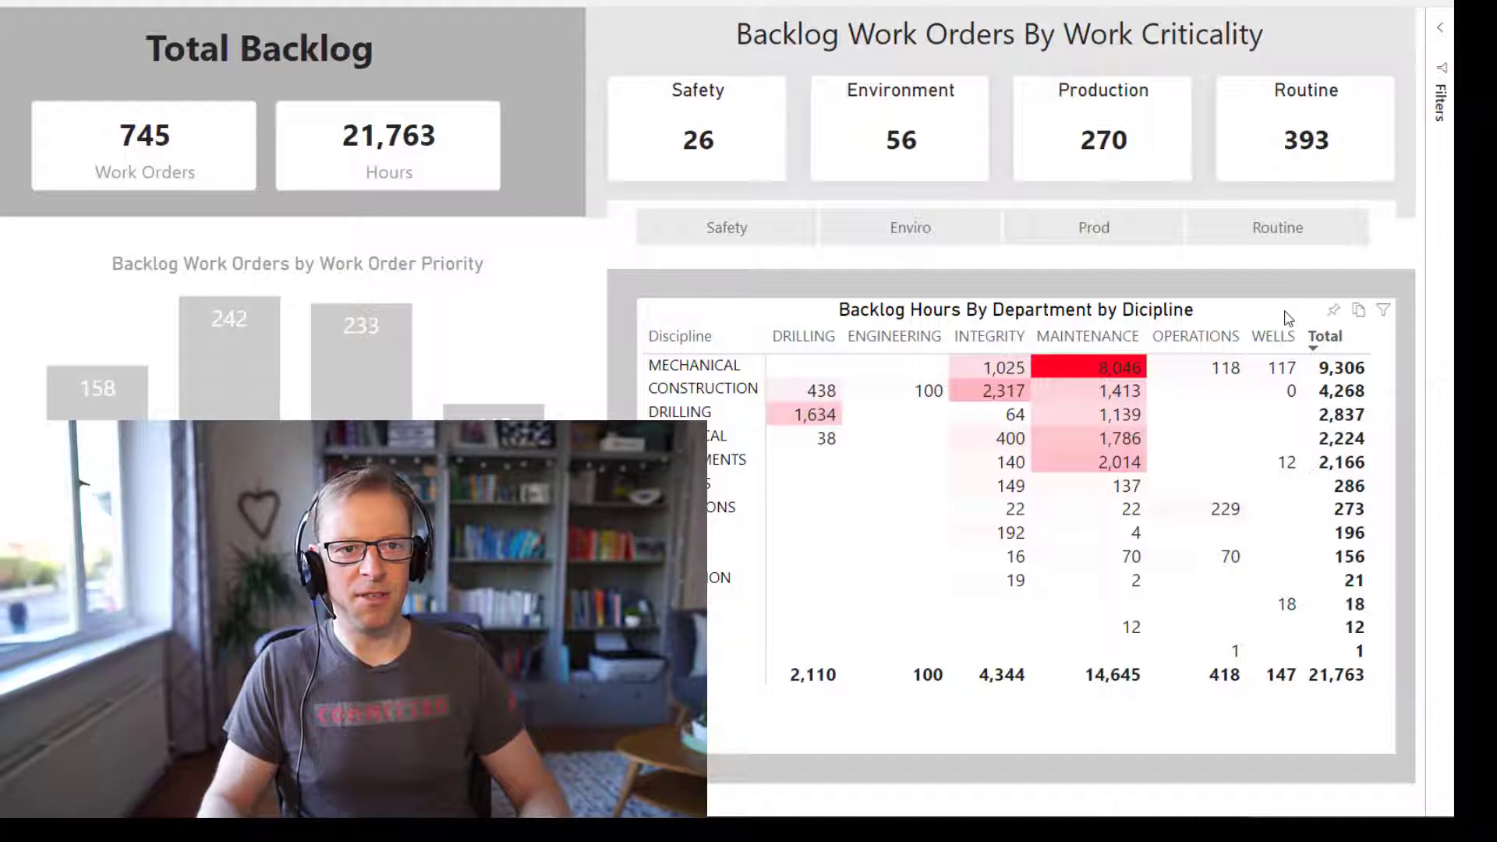
{"action": "mouse_move", "coordinate": [1382, 316]}
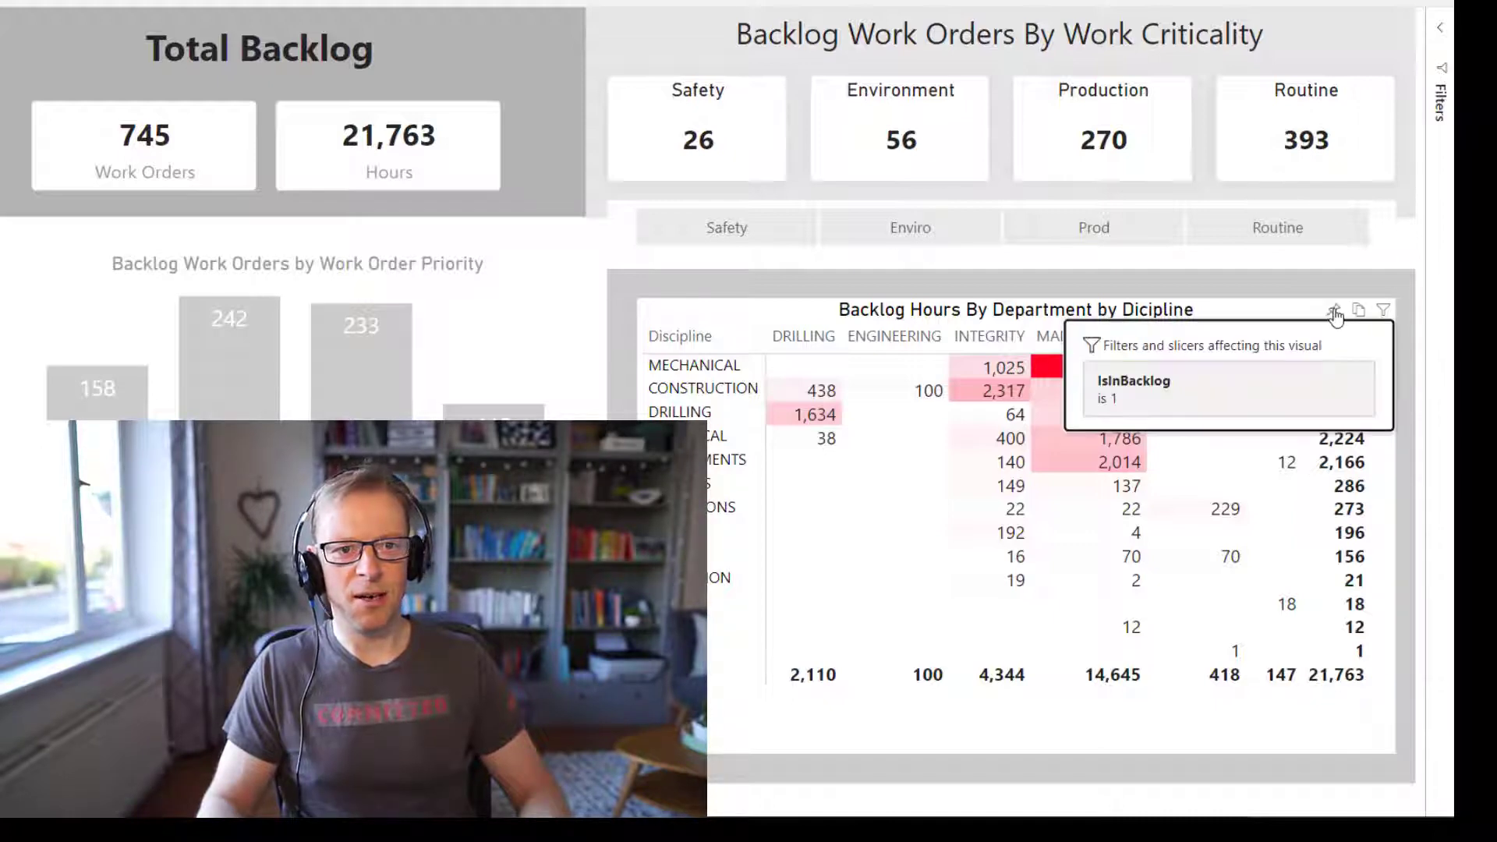